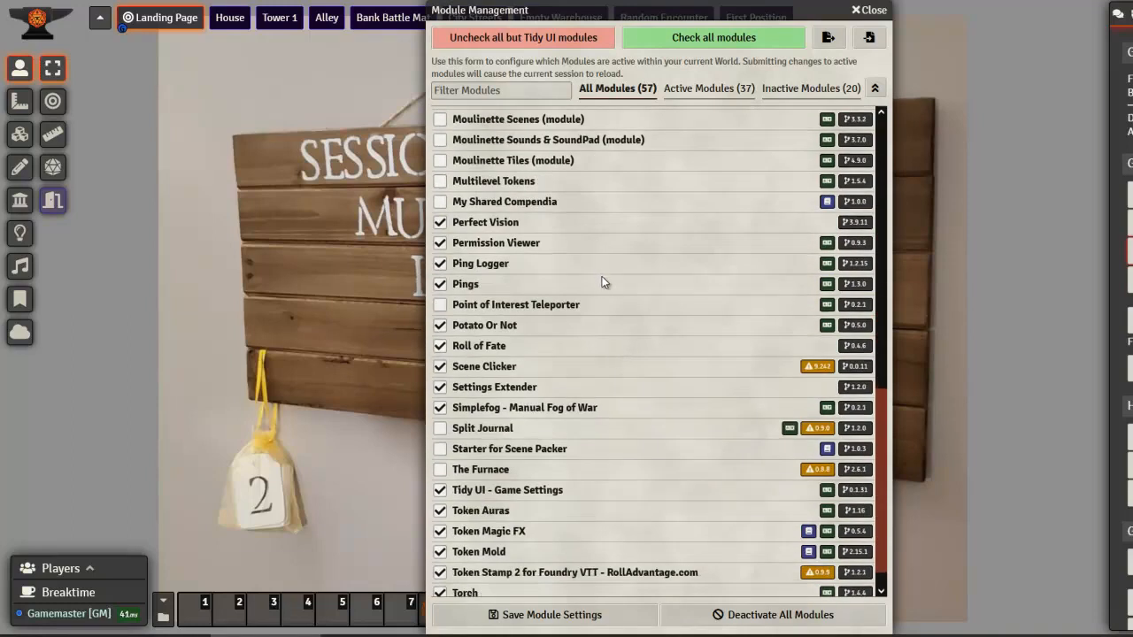
# - Examine the installed modules around Monk's Wall Enhancement in the module list and close the list
pyautogui.scroll(2, 604, 296)
pyautogui.scroll(2, 602, 297)
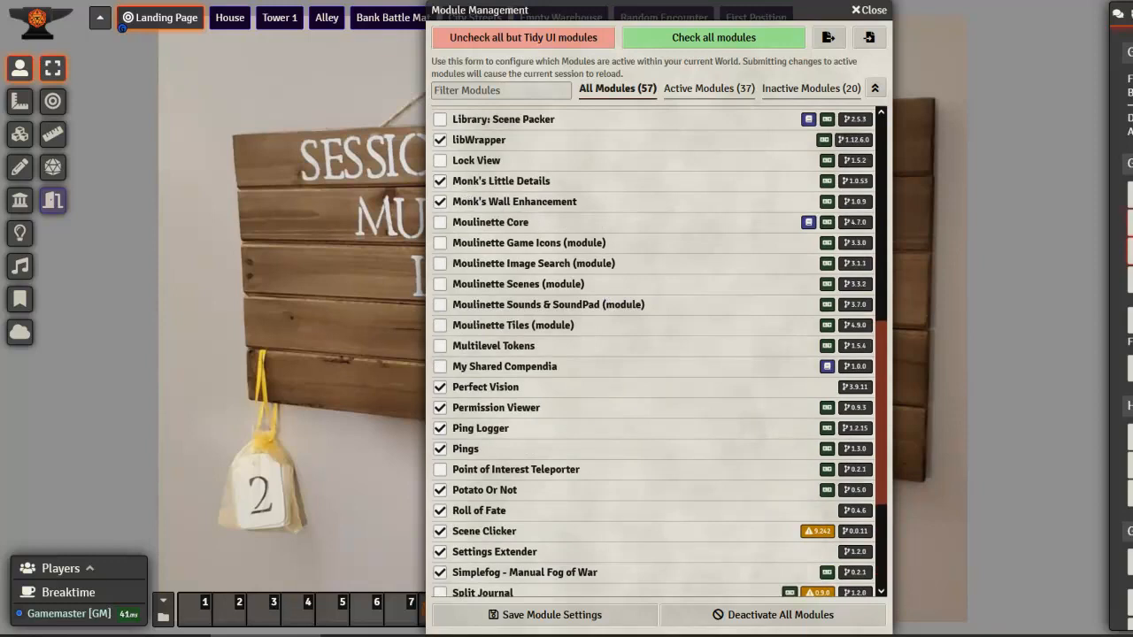
pyautogui.click(865, 12)
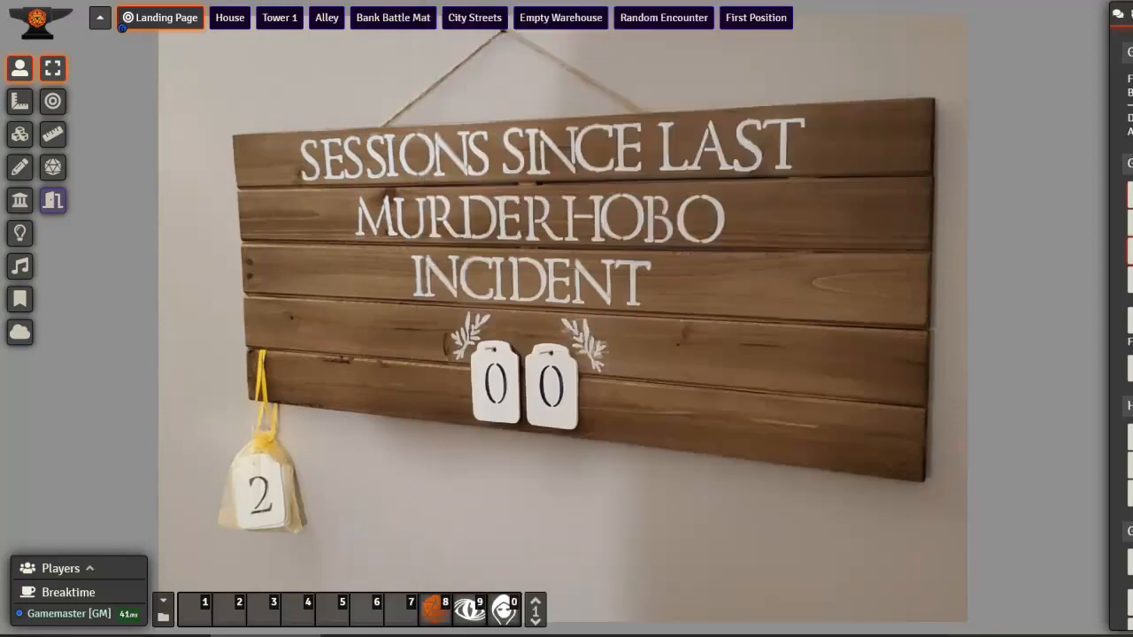
# - Examine the Monk's Wall Enhancement options in the module settings and close them without changes
pyautogui.click(1130, 195)
pyautogui.scroll(-5, 885, 186)
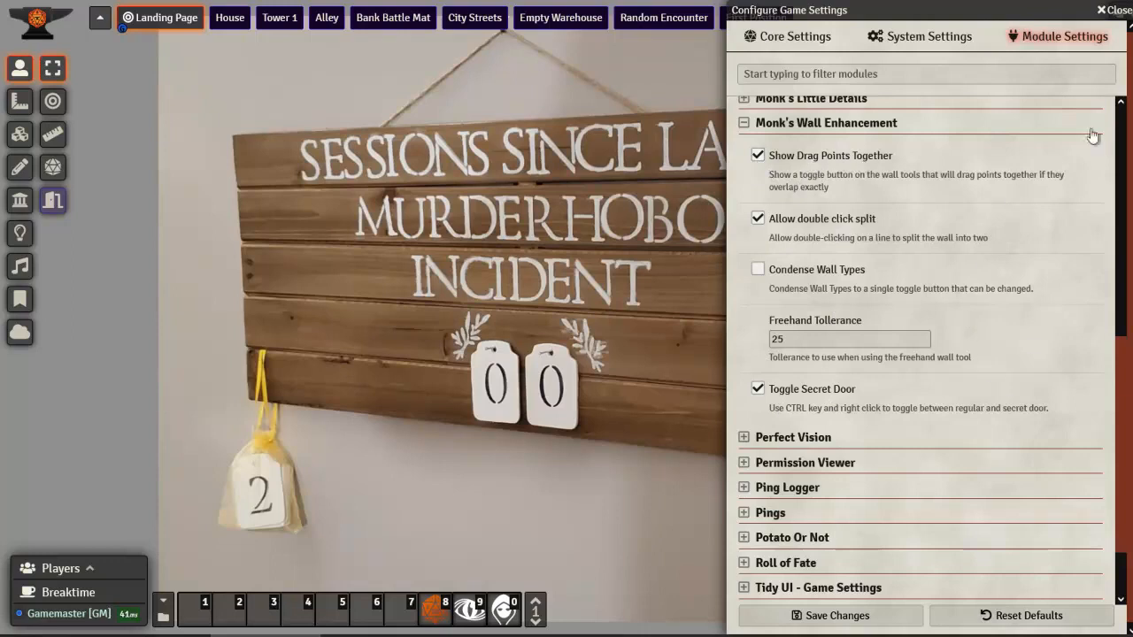
pyautogui.click(1117, 9)
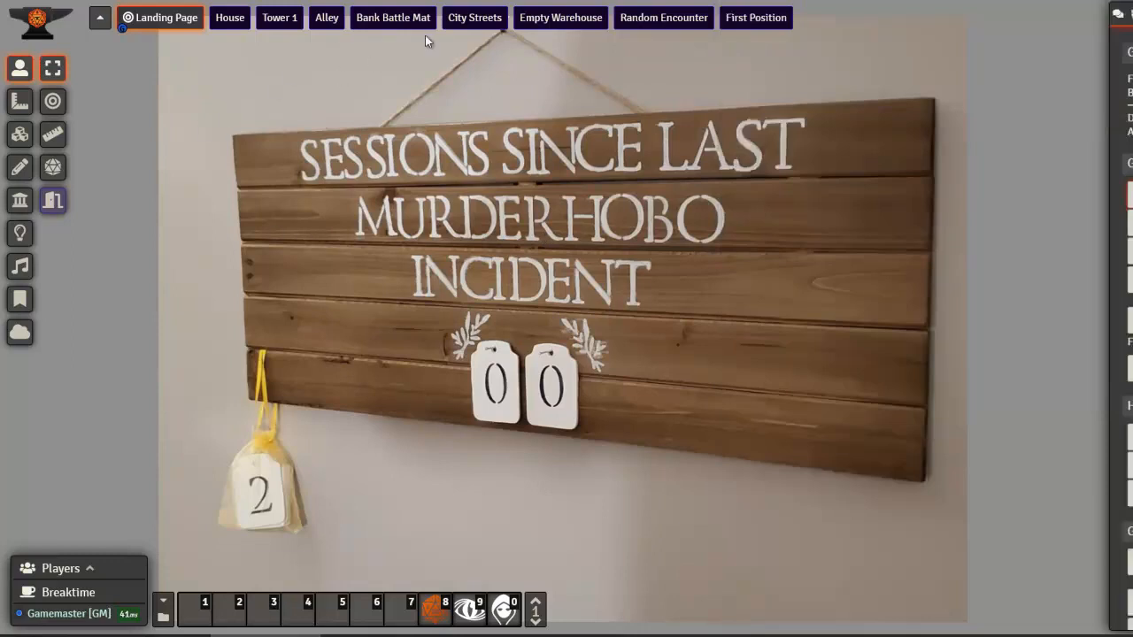
# - Open the Empty Warehouse scene and permanently delete all of its walls
pyautogui.click(560, 25)
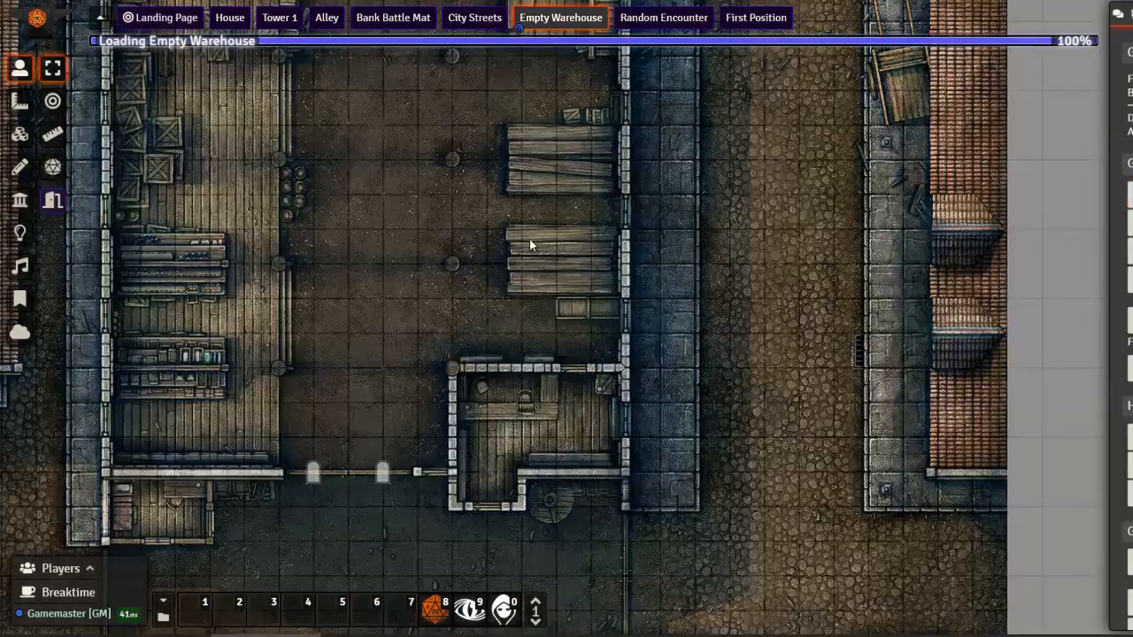
pyautogui.click(19, 208)
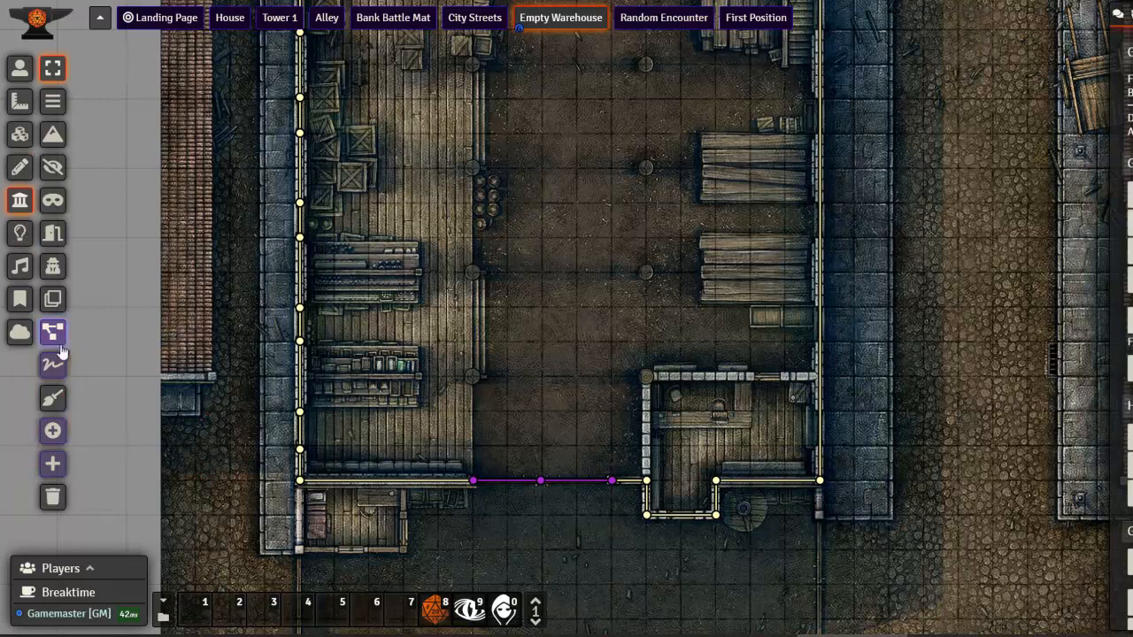
pyautogui.click(53, 498)
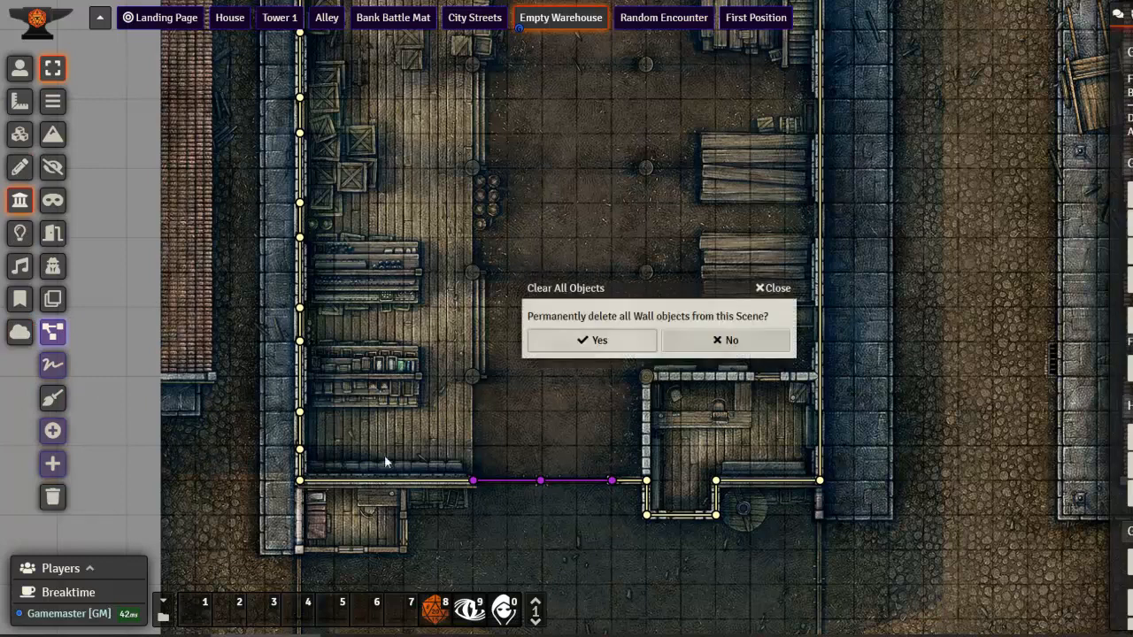
pyautogui.click(610, 344)
# - Draw a basic wall along the warehouse's north side from the northwest corner to the window near the northeast corner
pyautogui.scroll(2, 602, 380)
pyautogui.moveTo(642, 460); pyautogui.dragTo(634, 626)
pyautogui.moveTo(482, 182); pyautogui.dragTo(487, 239)
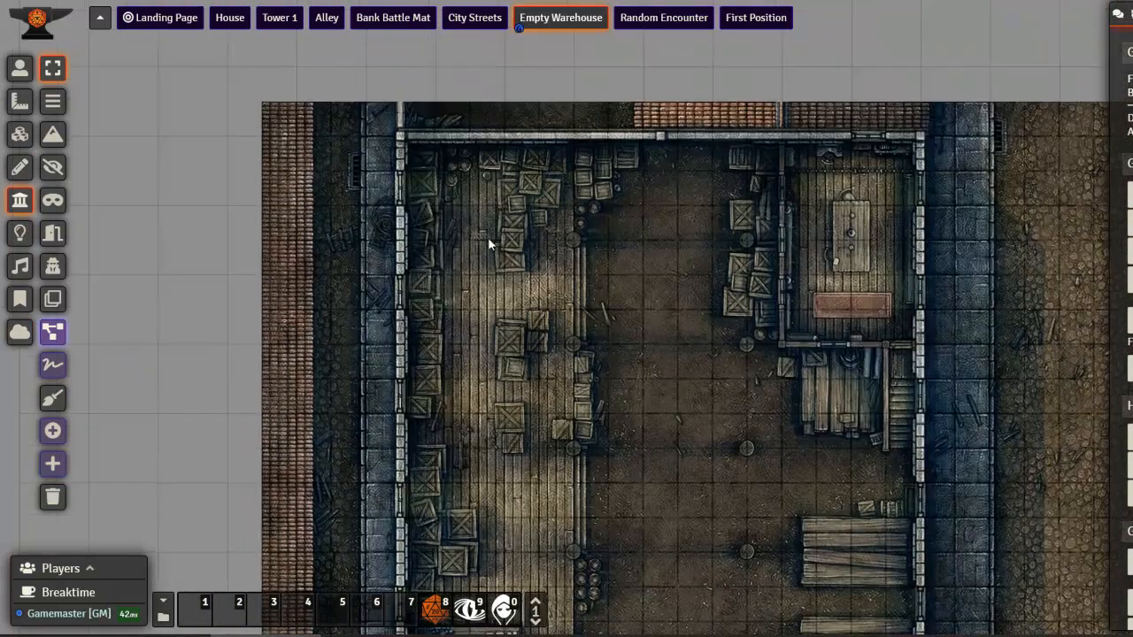
pyautogui.click(53, 101)
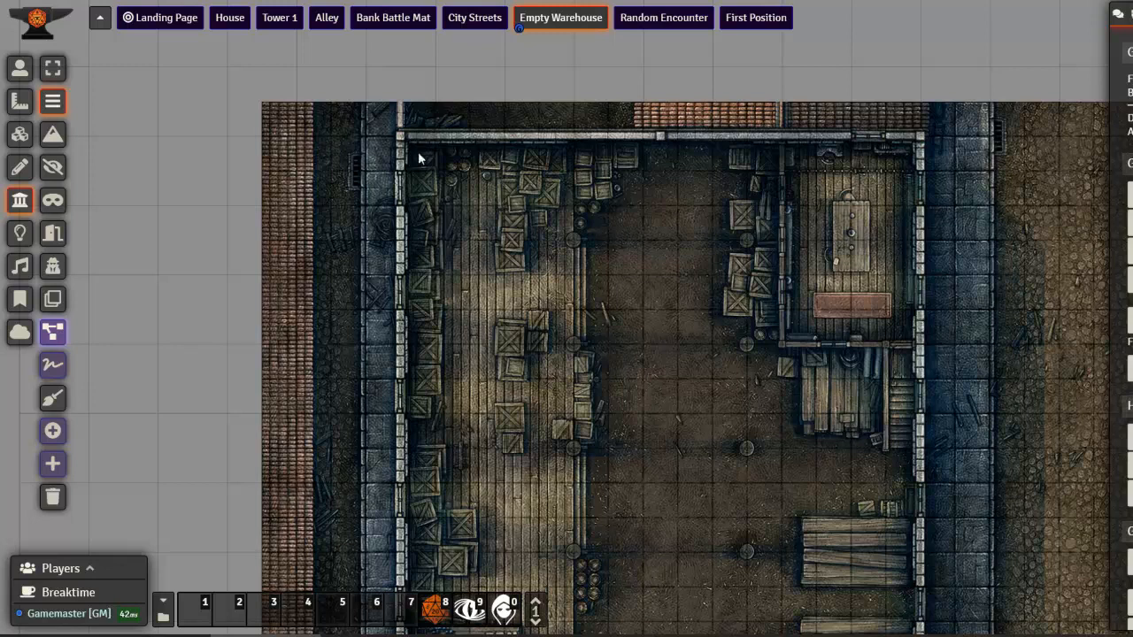
pyautogui.click(399, 137)
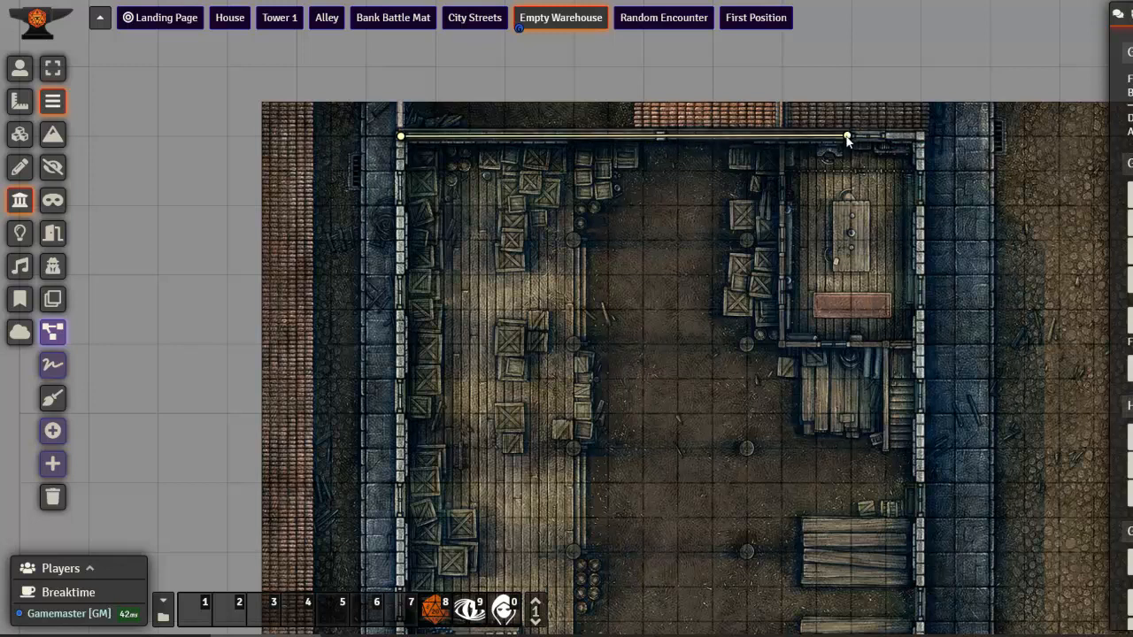
pyautogui.doubleClick(843, 137)
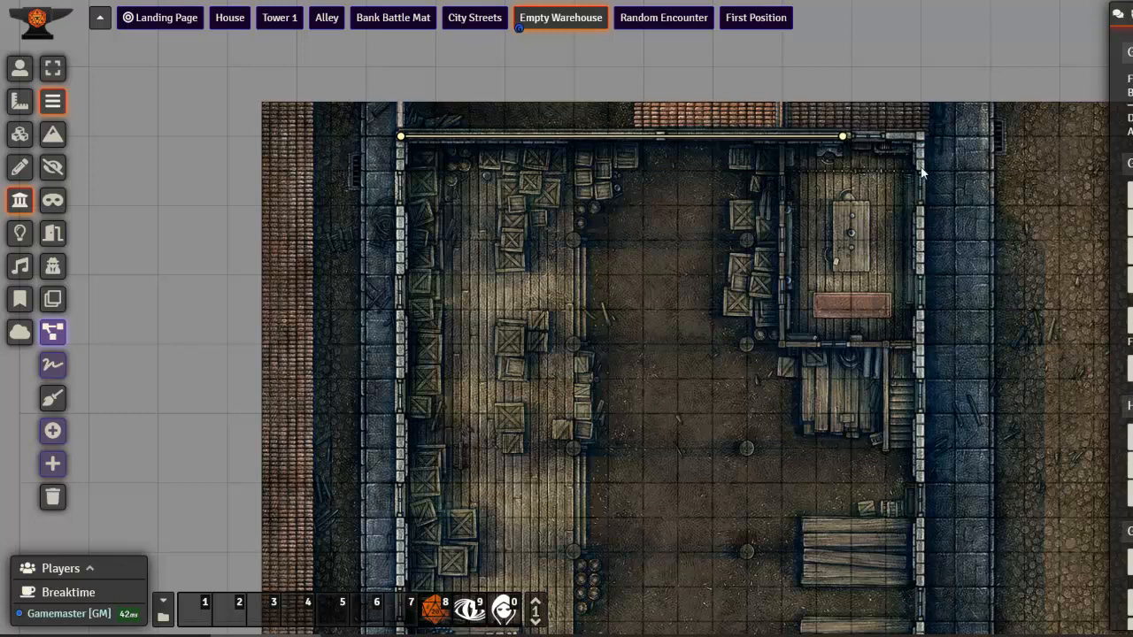
# - Add connected wall segments across the north window, around the northeast corner and a short way south, and select the window segment
pyautogui.moveTo(921, 137); pyautogui.dragTo(922, 138)
pyautogui.click(922, 138)
pyautogui.click(886, 137)
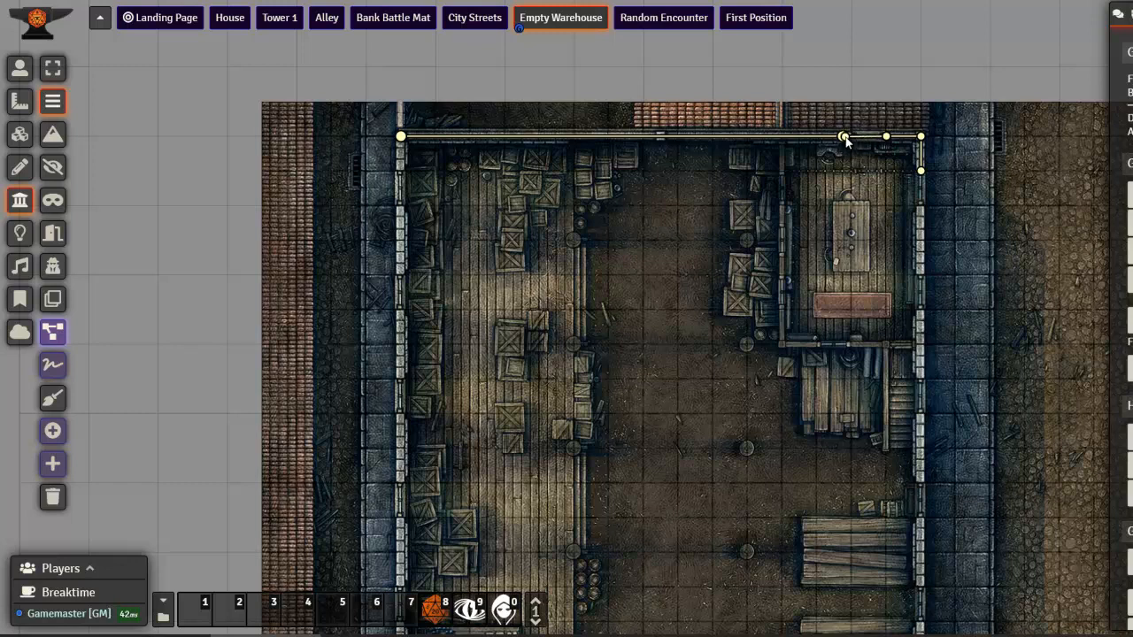
pyautogui.click(843, 138)
pyautogui.scroll(5, 846, 139)
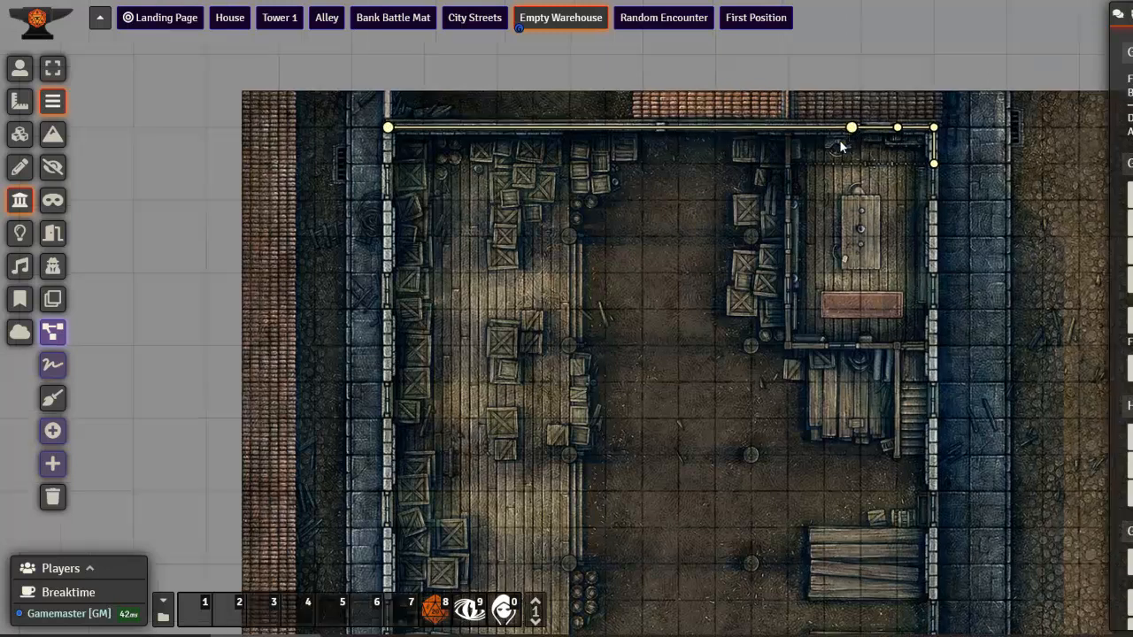
pyautogui.moveTo(865, 125); pyautogui.dragTo(704, 323)
pyautogui.scroll(4, 704, 323)
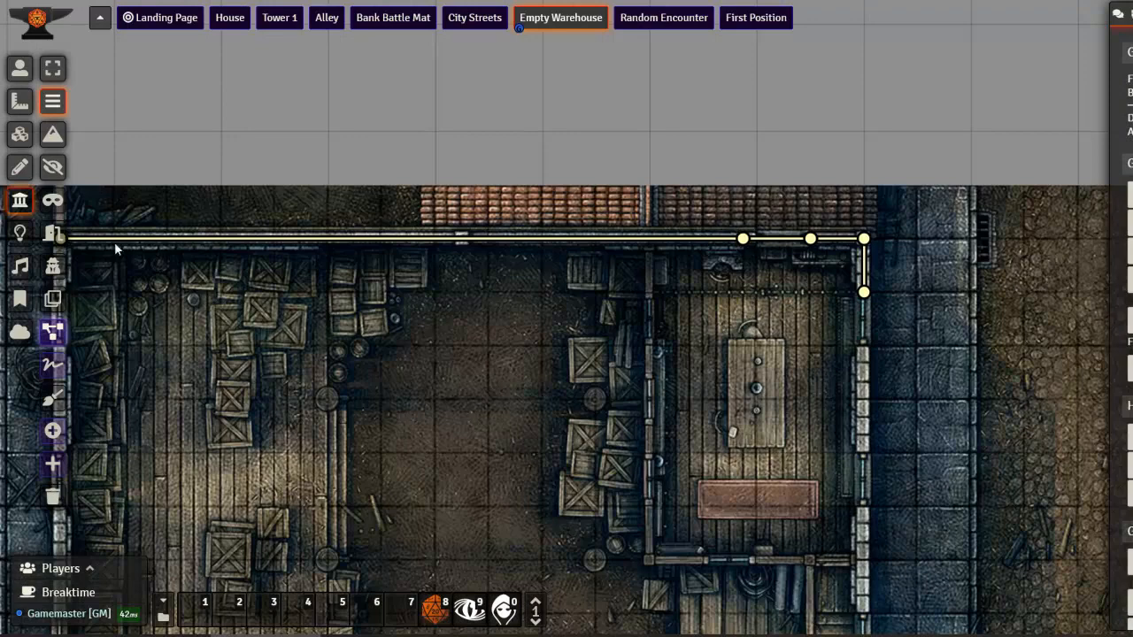
pyautogui.moveTo(743, 239)
pyautogui.mouseDown()
pyautogui.moveTo(741, 179)
pyautogui.moveTo(729, 306)
pyautogui.moveTo(701, 254)
pyautogui.moveTo(311, 162)
pyautogui.moveTo(382, 244)
pyautogui.moveTo(718, 147)
pyautogui.moveTo(708, 80)
pyautogui.moveTo(736, 412)
pyautogui.moveTo(742, 239)
pyautogui.mouseUp()
pyautogui.click(762, 279)
pyautogui.moveTo(737, 240)
pyautogui.mouseDown()
pyautogui.moveTo(645, 311)
pyautogui.moveTo(632, 225)
pyautogui.moveTo(759, 246)
pyautogui.moveTo(744, 239)
pyautogui.moveTo(733, 352)
pyautogui.moveTo(700, 143)
pyautogui.moveTo(743, 239)
pyautogui.mouseUp()
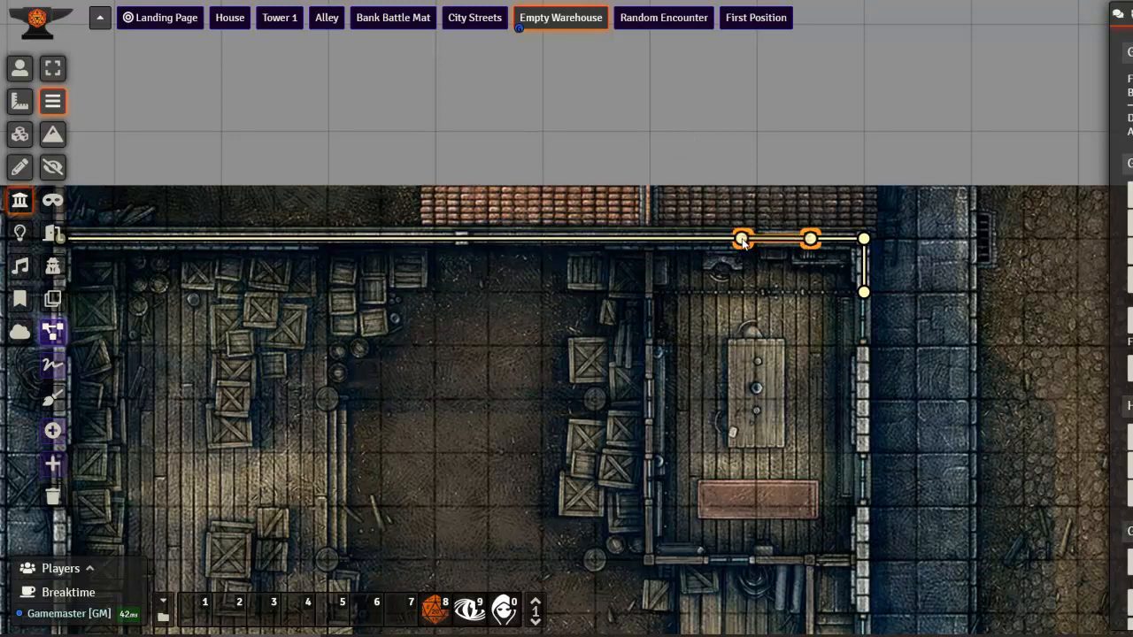
# - Draw a wall down the warehouse's west side and another along its south side to the small office's corner
pyautogui.moveTo(695, 354); pyautogui.dragTo(1032, 247)
pyautogui.scroll(-3, 646, 354)
pyautogui.moveTo(632, 435); pyautogui.dragTo(729, 271)
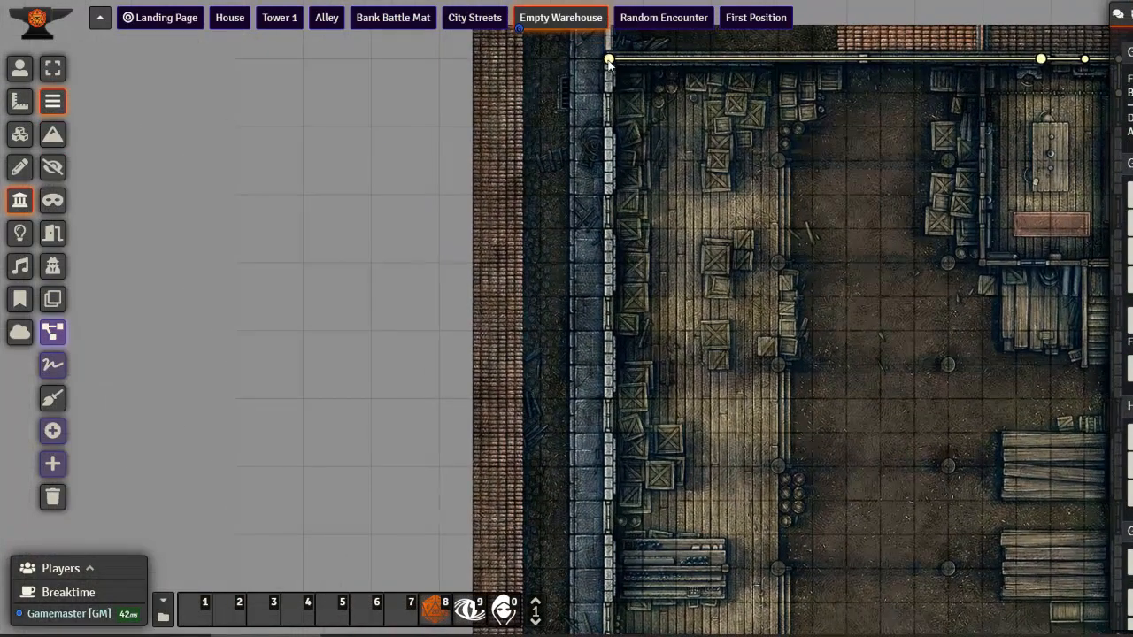
pyautogui.moveTo(609, 60)
pyautogui.mouseDown()
pyautogui.moveTo(613, 542)
pyautogui.moveTo(609, 310)
pyautogui.moveTo(608, 364)
pyautogui.mouseUp()
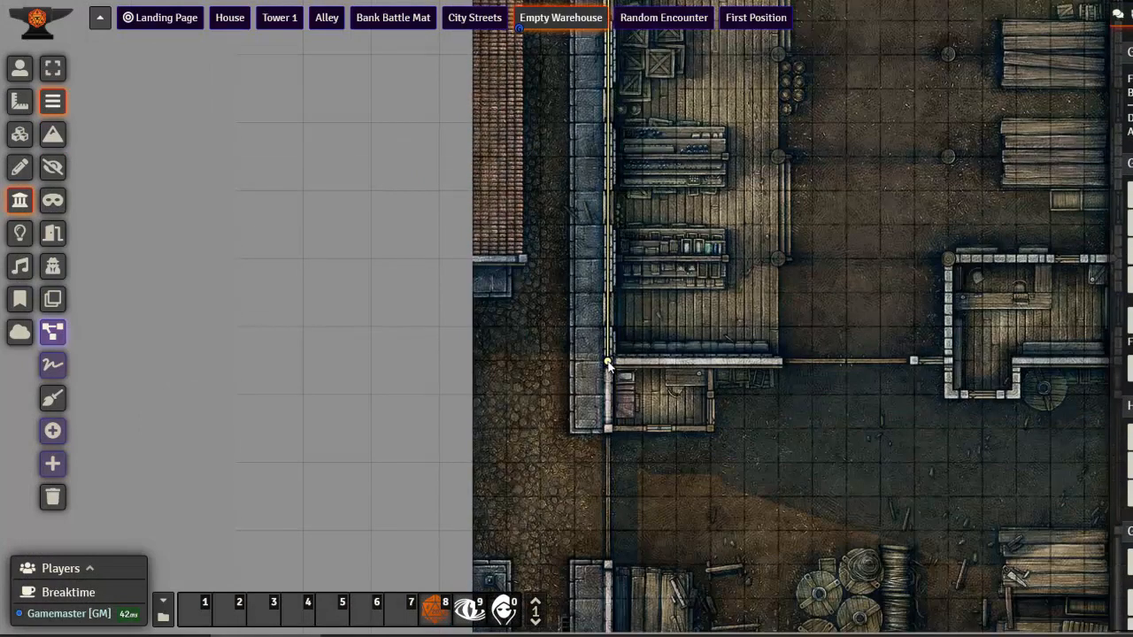
pyautogui.moveTo(608, 363); pyautogui.dragTo(949, 363)
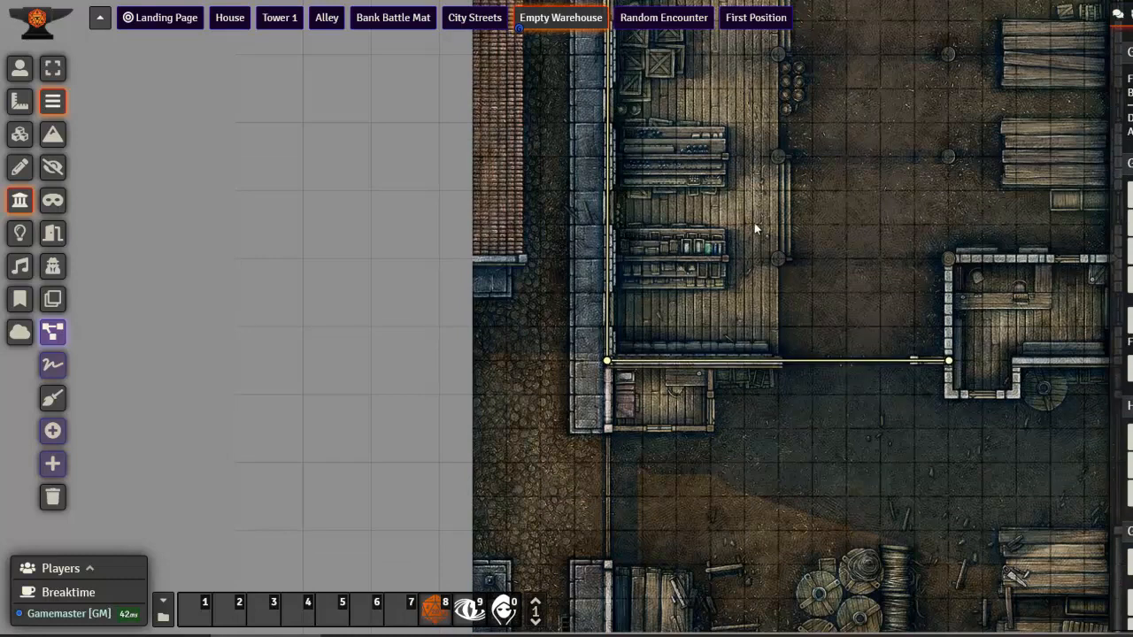
# - Split the west wall at both edges of its northernmost window
pyautogui.scroll(8, 757, 230)
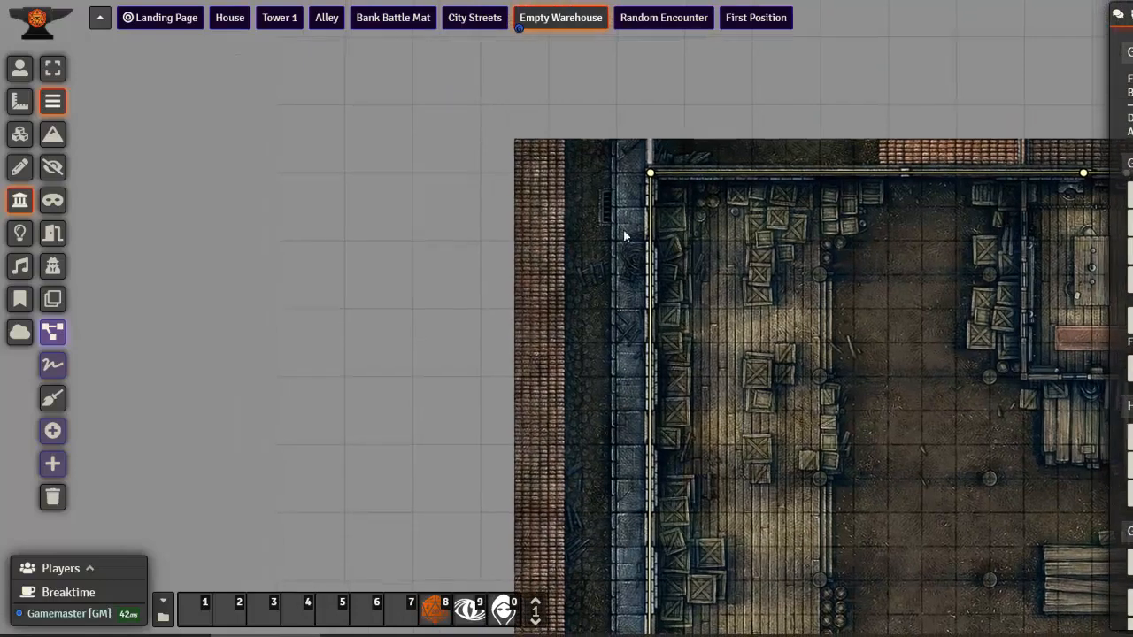
pyautogui.scroll(5, 623, 235)
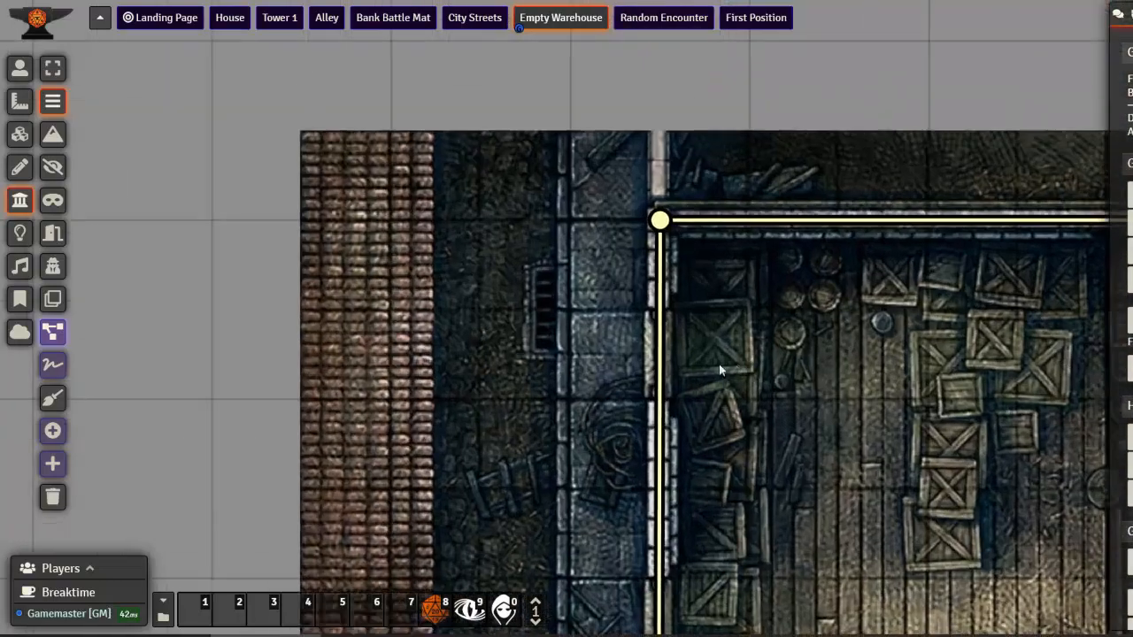
pyautogui.scroll(3, 720, 372)
pyautogui.moveTo(722, 382); pyautogui.dragTo(715, 242)
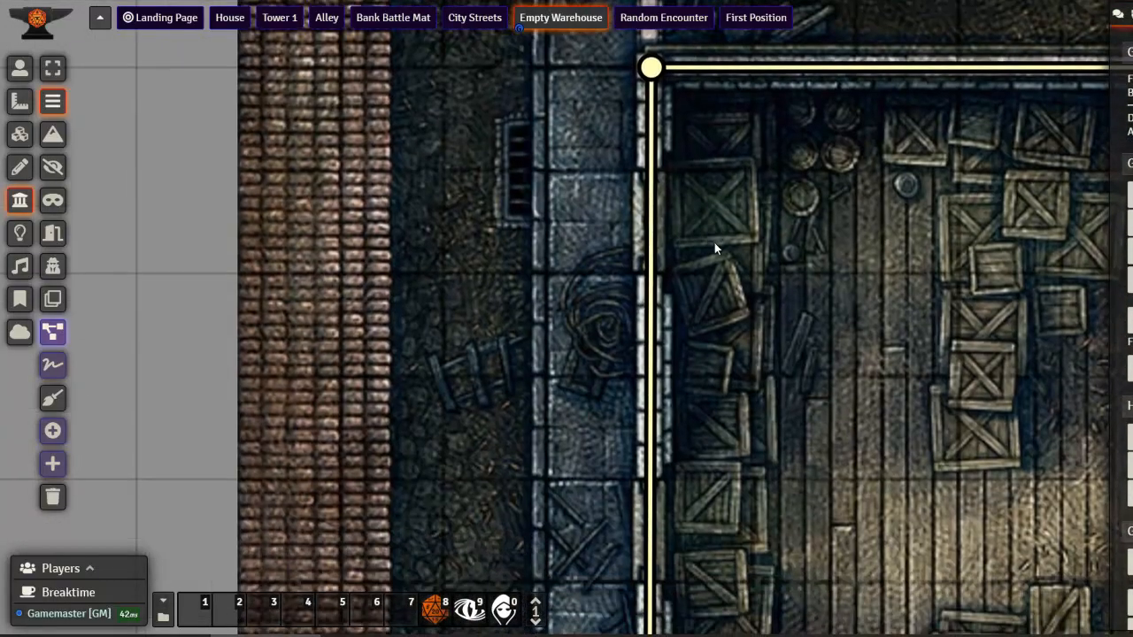
pyautogui.click(651, 173)
pyautogui.click(651, 273)
# - Split the west wall at both edges of its second and third windows from the north
pyautogui.moveTo(775, 407); pyautogui.dragTo(759, 243)
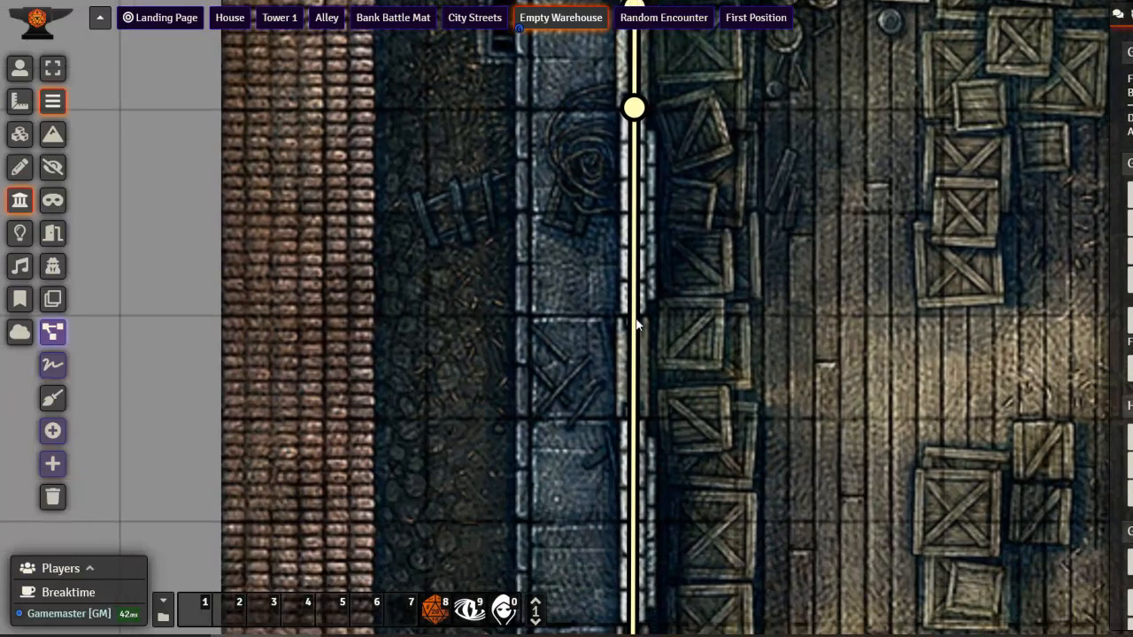
pyautogui.click(633, 318)
pyautogui.click(632, 419)
pyautogui.moveTo(699, 471); pyautogui.dragTo(716, 78)
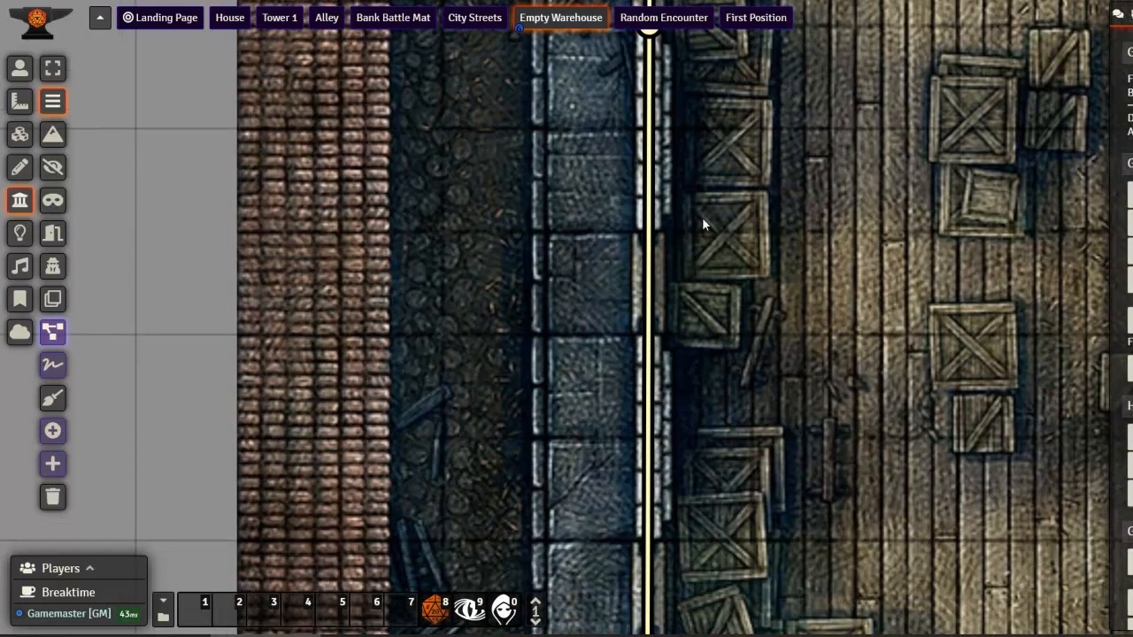
pyautogui.click(648, 231)
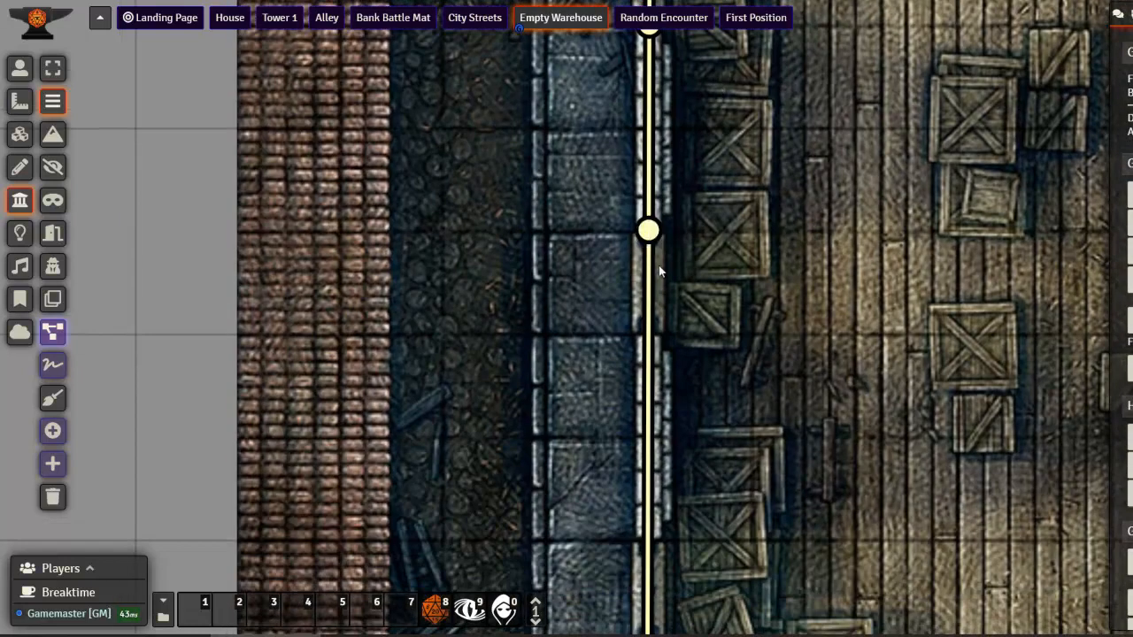
pyautogui.click(649, 339)
# - Split the west wall at both edges of its fourth and fifth windows from the north
pyautogui.moveTo(741, 416); pyautogui.dragTo(722, 53)
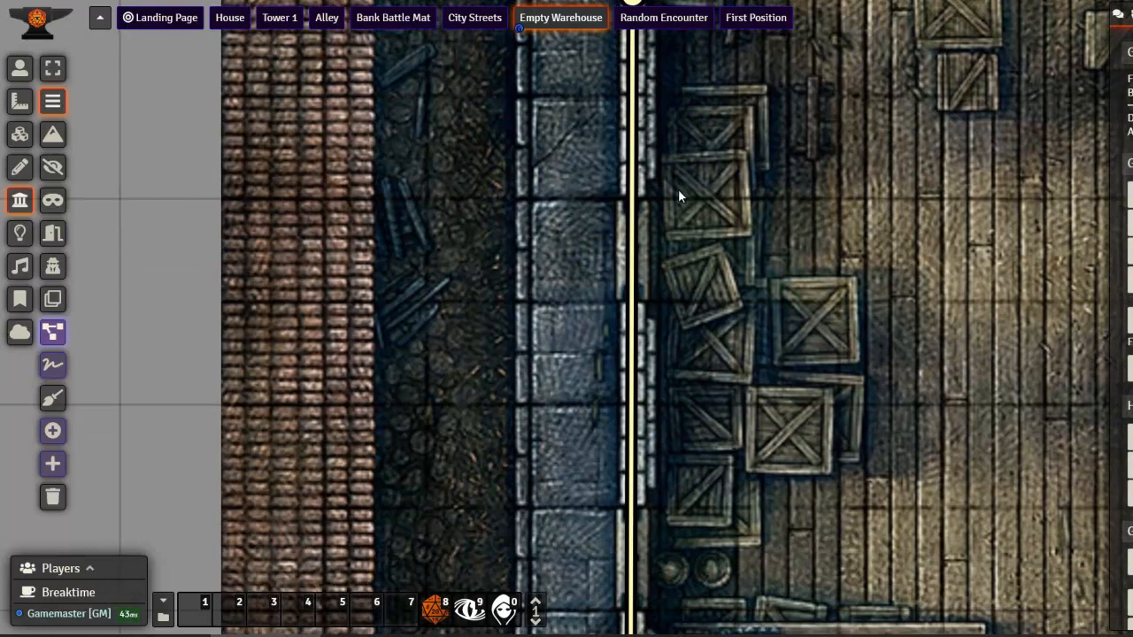
pyautogui.click(632, 203)
pyautogui.click(638, 302)
pyautogui.moveTo(702, 358); pyautogui.dragTo(706, 8)
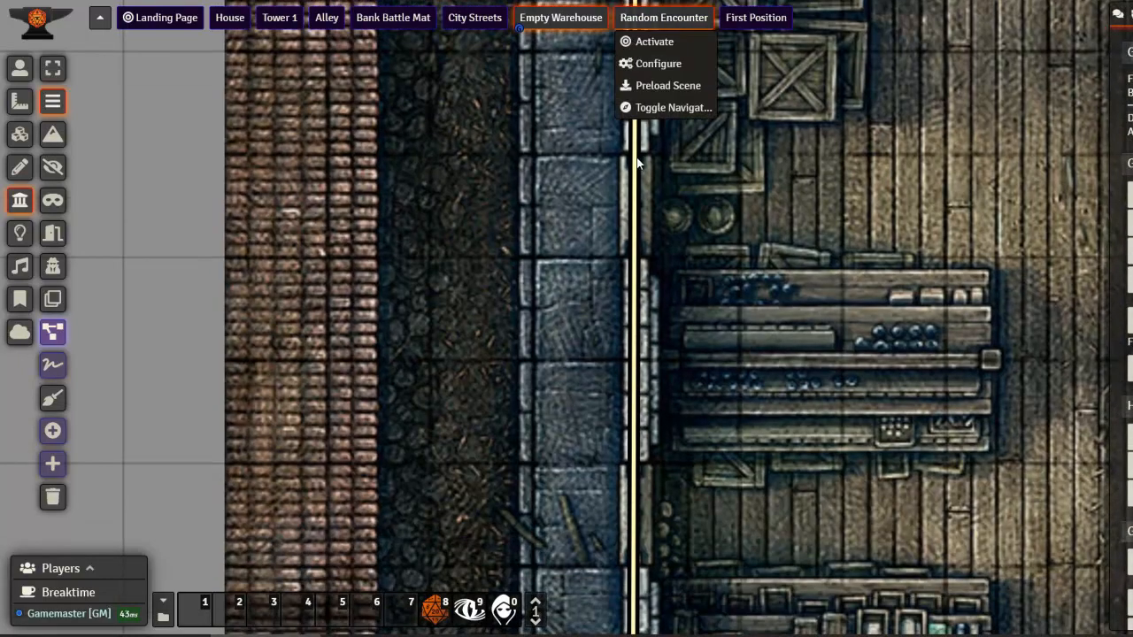
pyautogui.click(635, 159)
pyautogui.scroll(1, 726, 252)
pyautogui.click(645, 316)
# - Draw a trial ethereal wall and a trial invisible wall on the warehouse floor, undoing each one
pyautogui.scroll(-10, 827, 339)
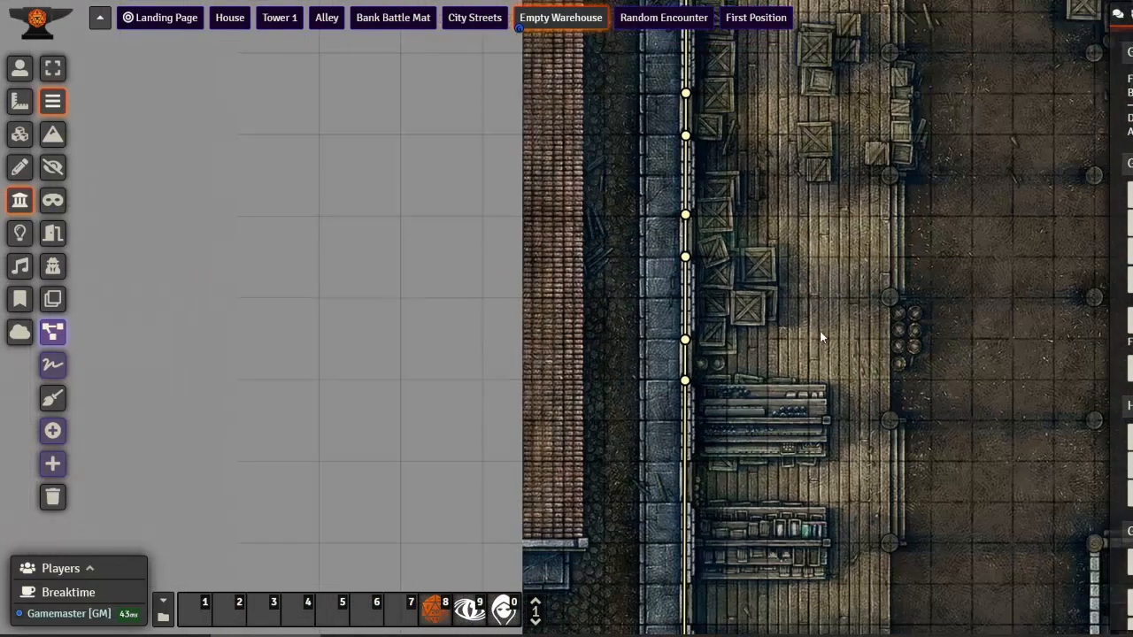
pyautogui.moveTo(803, 333); pyautogui.dragTo(776, 192)
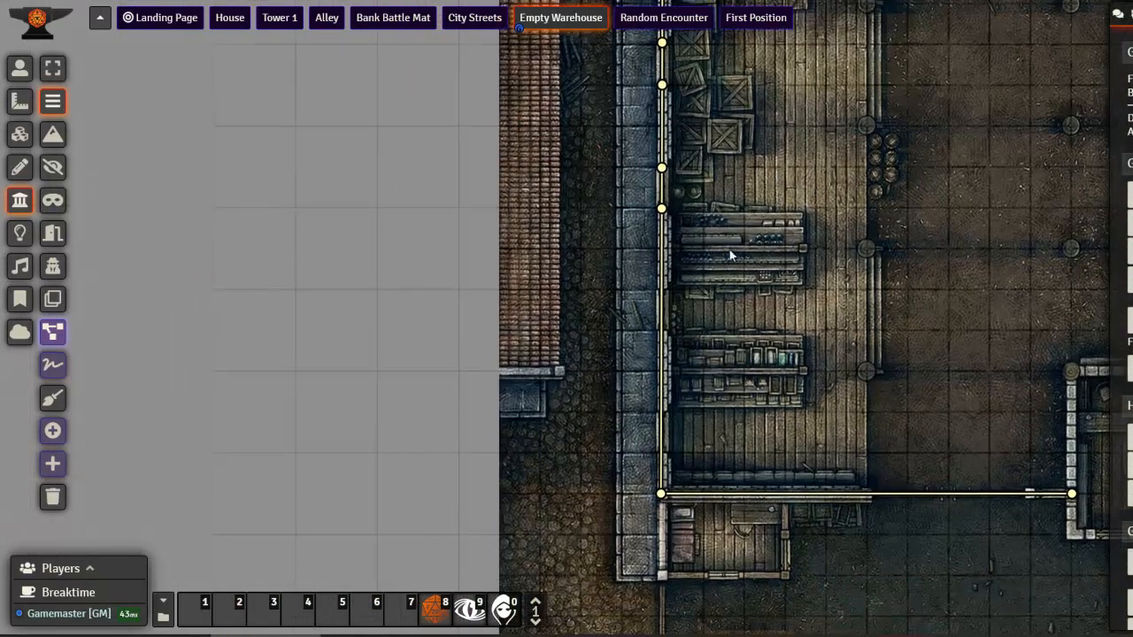
pyautogui.click(662, 184)
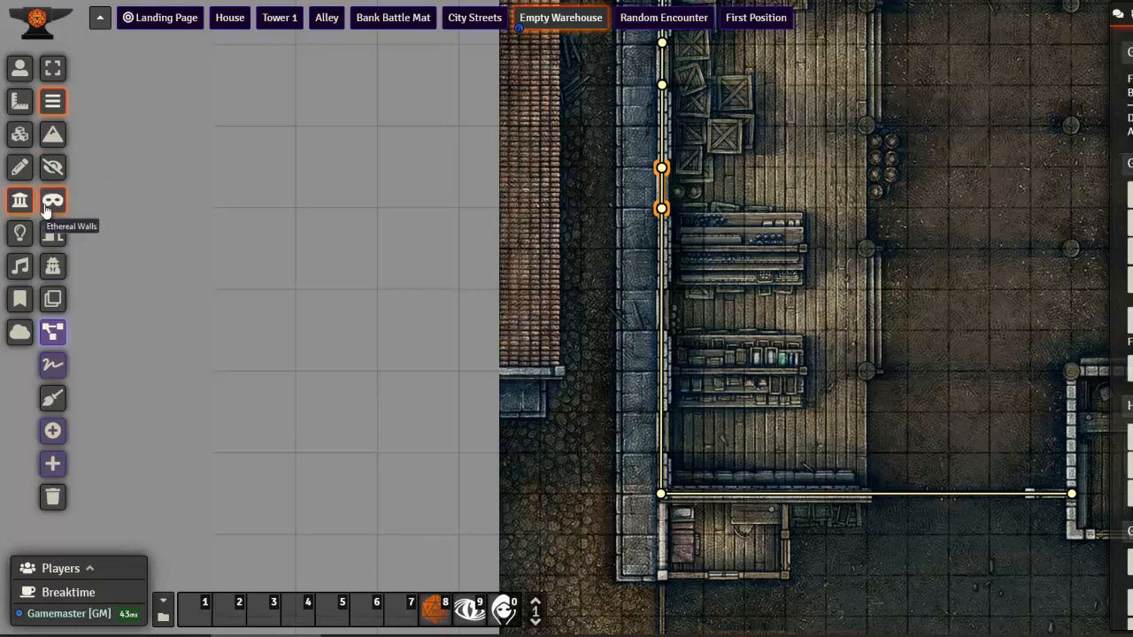
pyautogui.click(50, 203)
pyautogui.moveTo(815, 228); pyautogui.dragTo(889, 372)
pyautogui.hotkey('ctrl', 'z')
pyautogui.click(53, 169)
pyautogui.moveTo(867, 208); pyautogui.dragTo(929, 352)
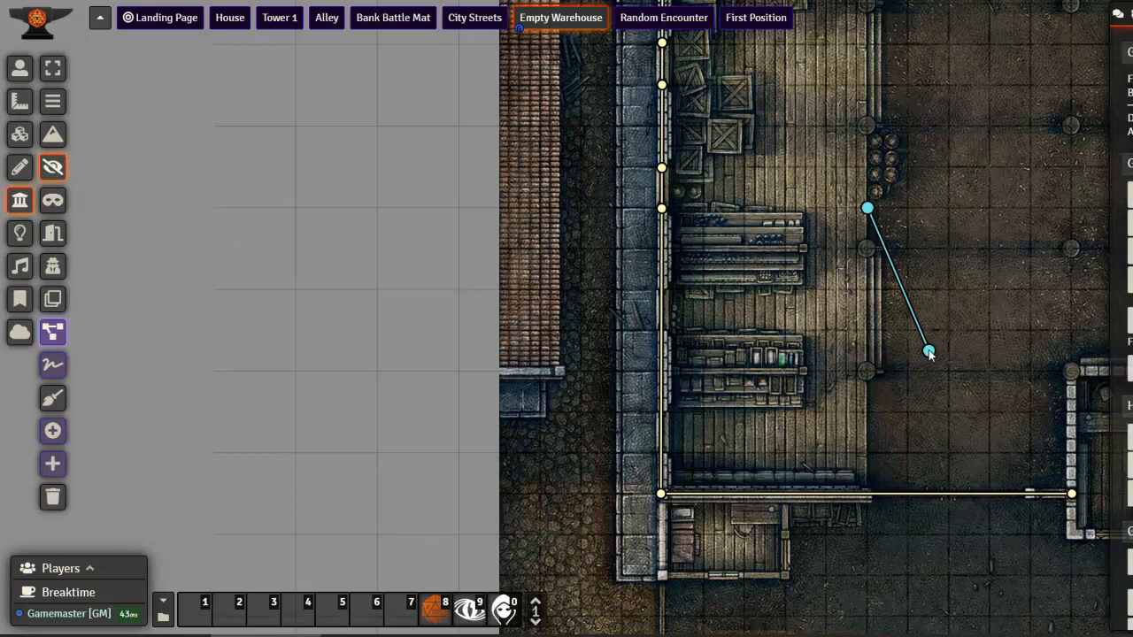
pyautogui.hotkey('ctrl', 'z')
# - Set the light and sight restrictions of the west wall's southernmost window segment to None and update the wall
pyautogui.click(664, 170)
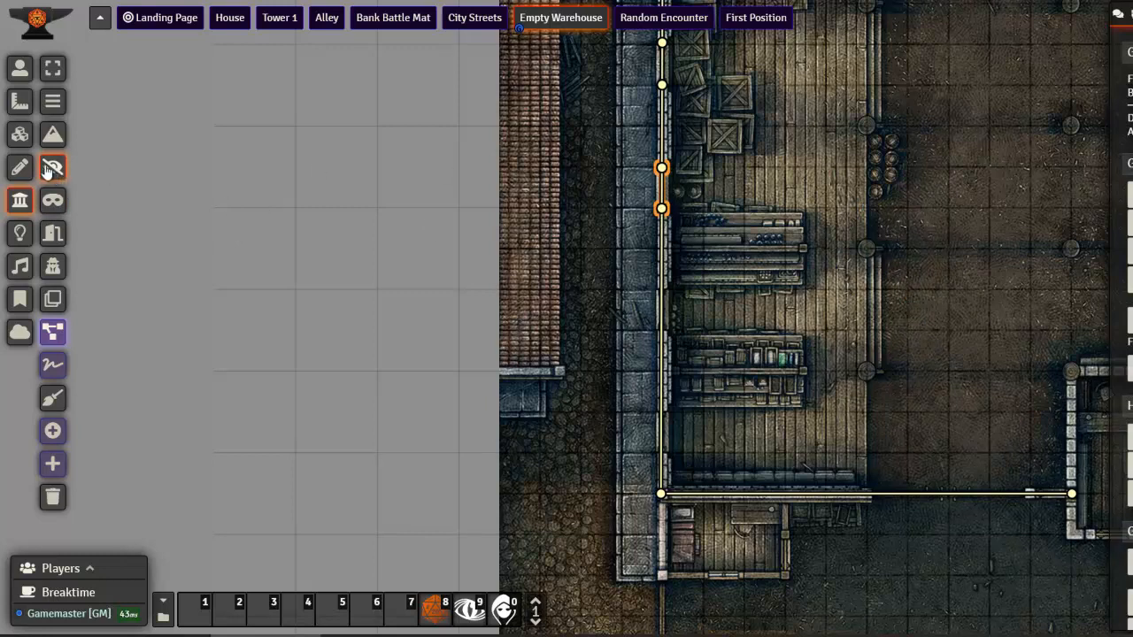
pyautogui.click(53, 299)
pyautogui.click(701, 216)
pyautogui.moveTo(822, 267); pyautogui.dragTo(712, 161)
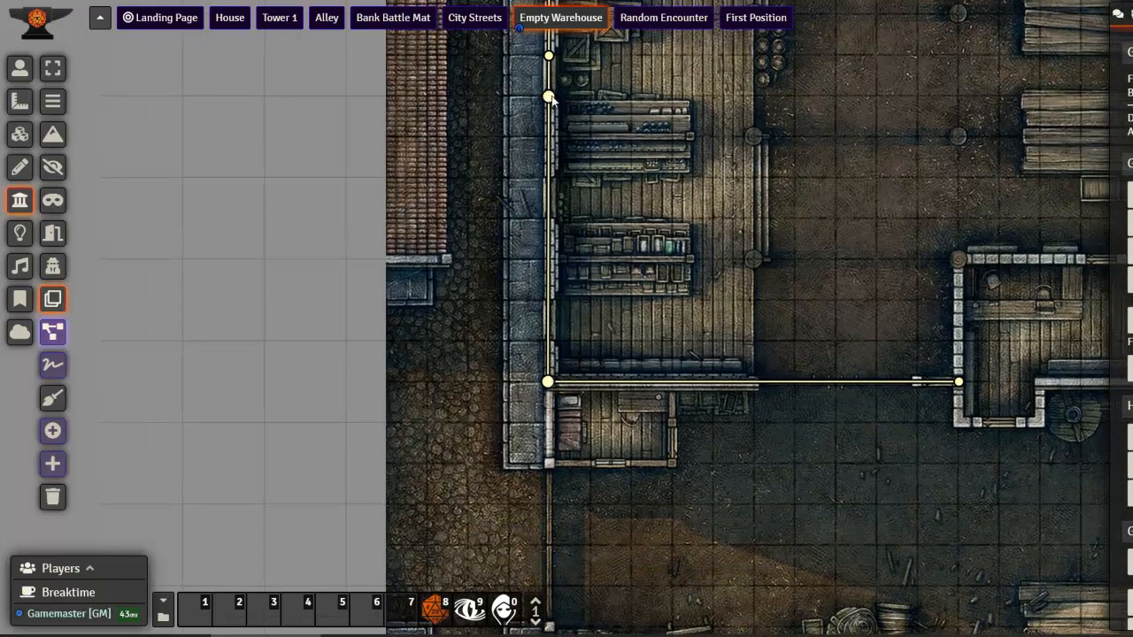
pyautogui.doubleClick(549, 69)
pyautogui.click(657, 276)
pyautogui.click(607, 272)
pyautogui.click(640, 295)
pyautogui.click(645, 313)
pyautogui.click(648, 314)
pyautogui.click(649, 333)
pyautogui.click(630, 422)
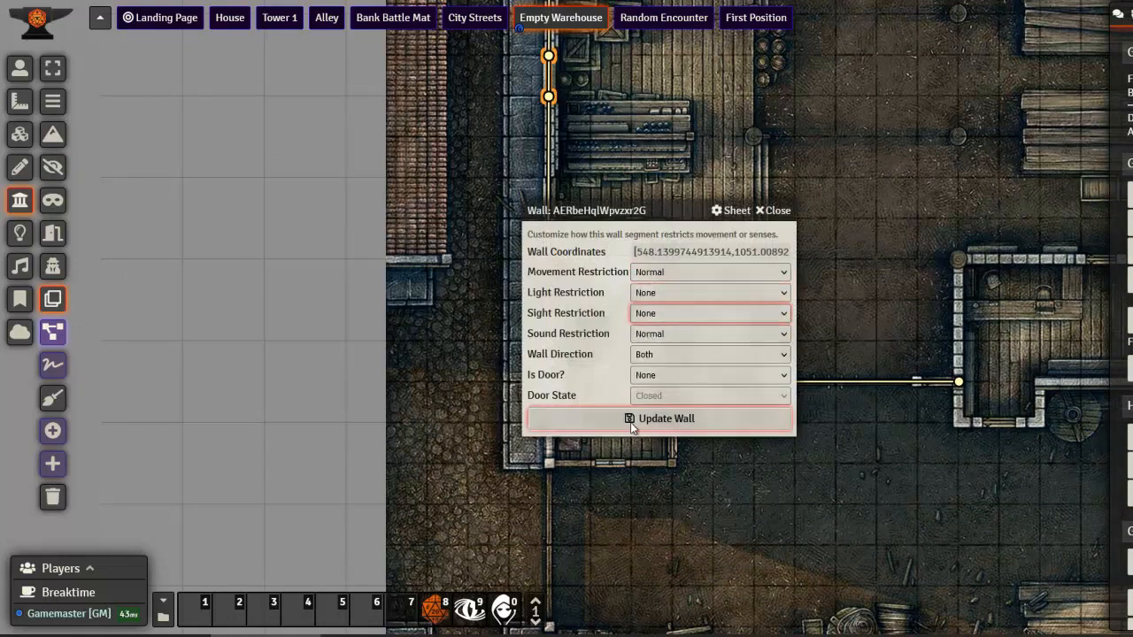
# - Select the four northern window segments of the west wall together, set light and sight restrictions to None, keep movement Normal, and update them
pyautogui.moveTo(685, 175); pyautogui.dragTo(702, 565)
pyautogui.click(566, 354)
pyautogui.press('Escape')
pyautogui.click(568, 313)
pyautogui.click(568, 342)
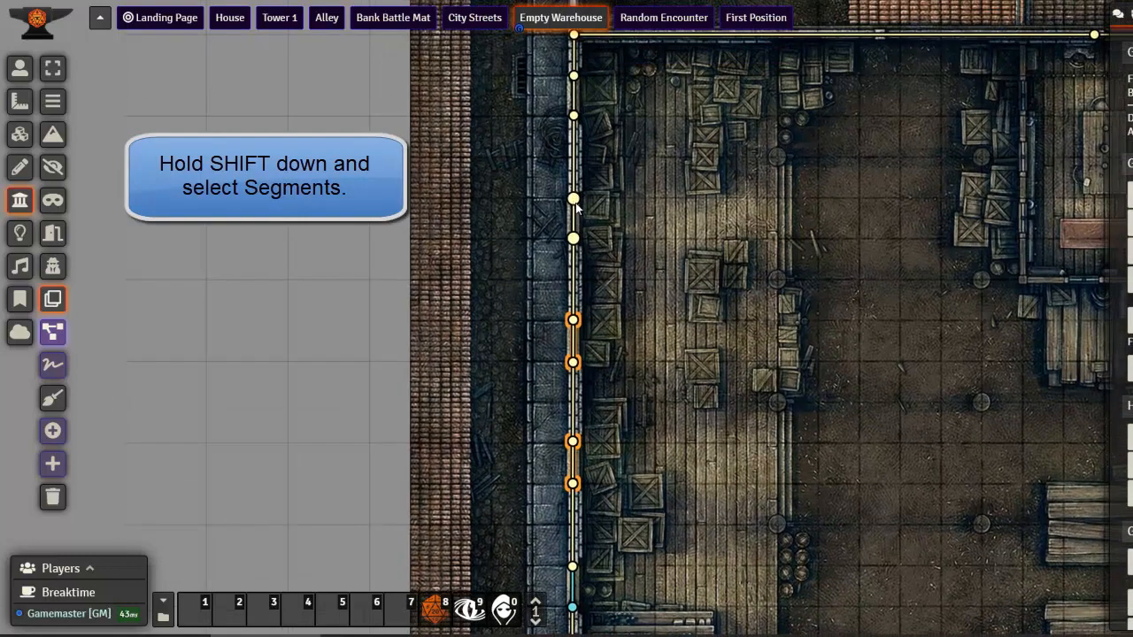
pyautogui.keyDown('shift'); pyautogui.click(574, 213); pyautogui.keyUp('shift')
pyautogui.keyDown('shift'); pyautogui.click(575, 113); pyautogui.keyUp('shift')
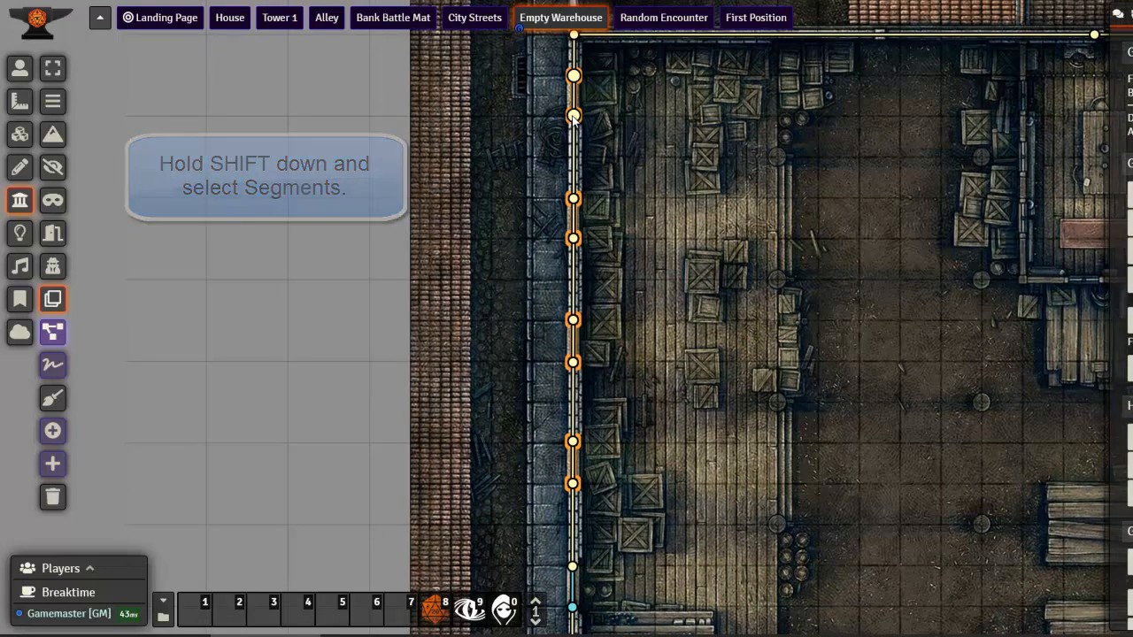
pyautogui.doubleClick(573, 118)
pyautogui.click(640, 274)
pyautogui.click(646, 293)
pyautogui.click(646, 293)
pyautogui.click(646, 313)
pyautogui.click(655, 274)
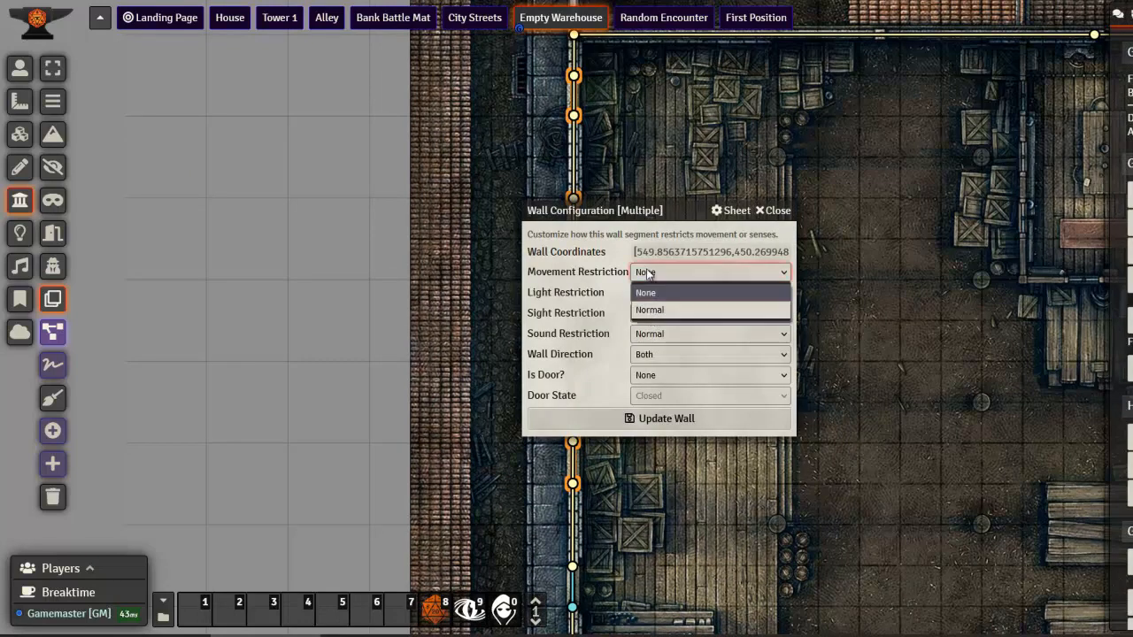
pyautogui.click(649, 309)
pyautogui.click(646, 313)
pyautogui.click(645, 331)
pyautogui.click(653, 419)
# - Split the south wall at both outer edges of the double door and at the middle where its leaves meet
pyautogui.moveTo(859, 328); pyautogui.dragTo(616, 148)
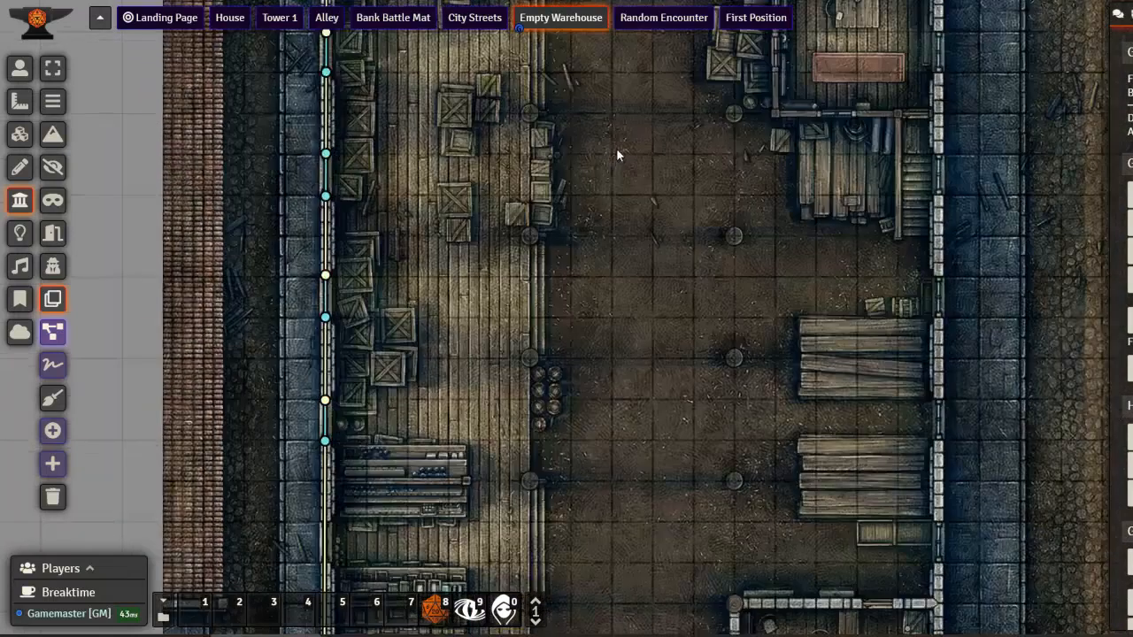
pyautogui.moveTo(580, 390); pyautogui.dragTo(671, 108)
pyautogui.moveTo(649, 310); pyautogui.dragTo(639, 206)
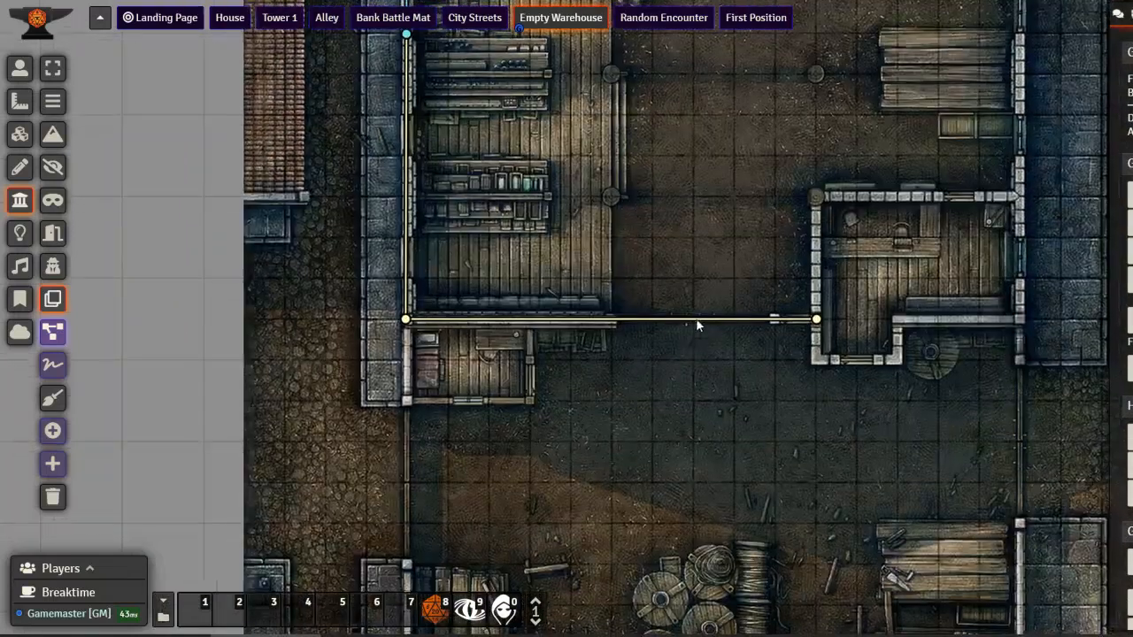
pyautogui.click(616, 322)
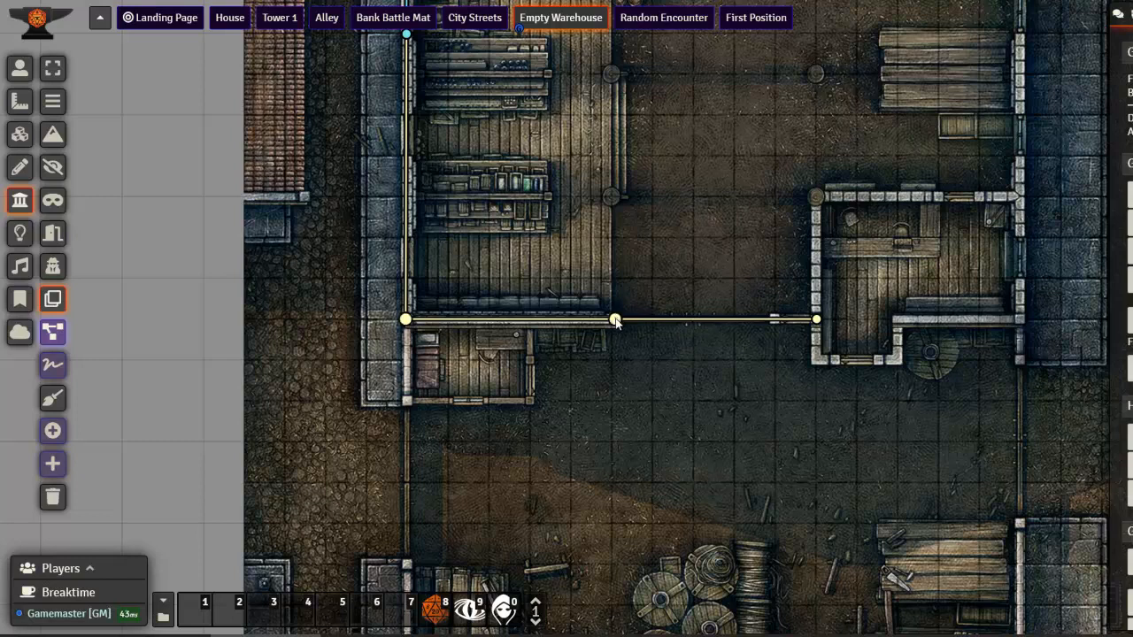
pyautogui.click(772, 319)
pyautogui.click(691, 321)
# - Configure both double-door segments of the south wall together as type Door and update them
pyautogui.click(691, 321)
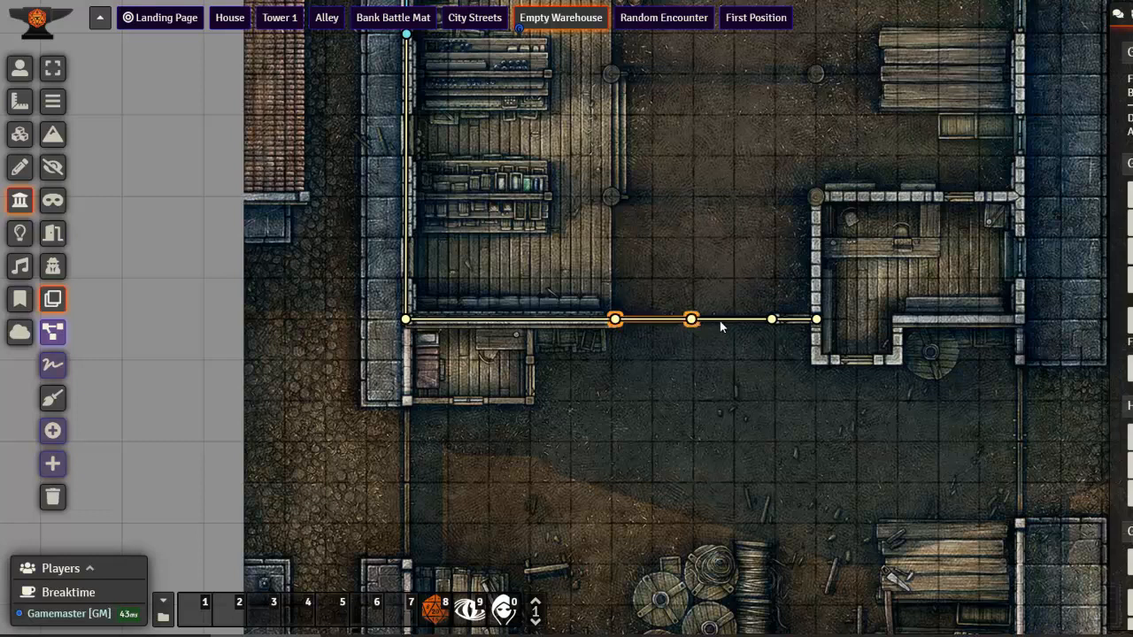
pyautogui.keyDown('shift'); pyautogui.click(772, 320); pyautogui.keyUp('shift')
pyautogui.doubleClick(772, 321)
pyautogui.click(646, 376)
pyautogui.click(647, 409)
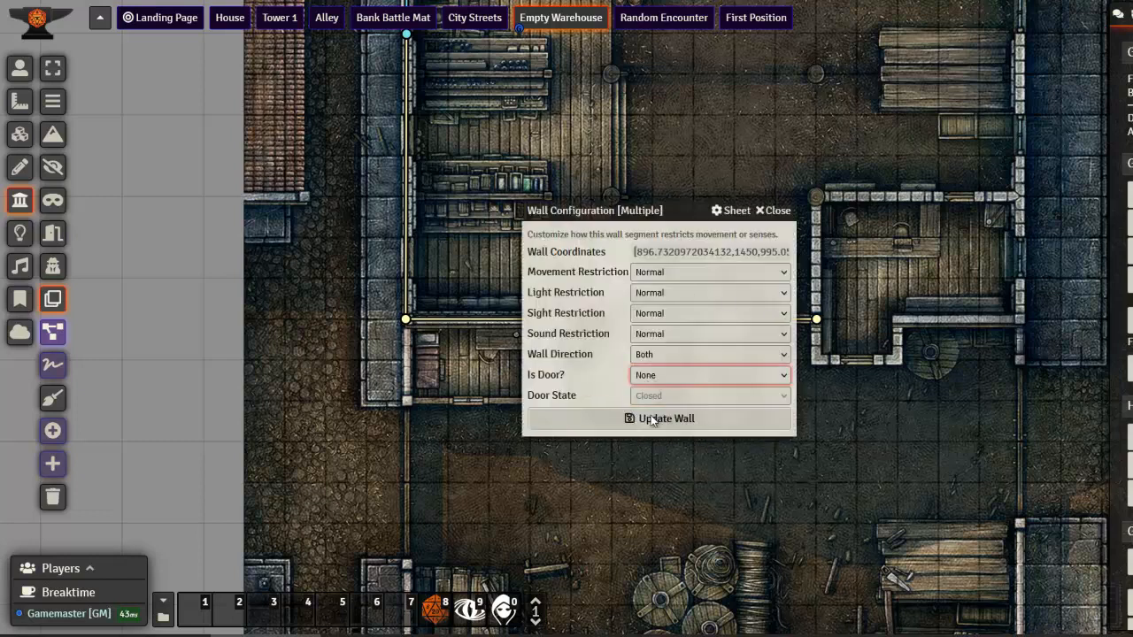
pyautogui.click(652, 421)
pyautogui.click(762, 437)
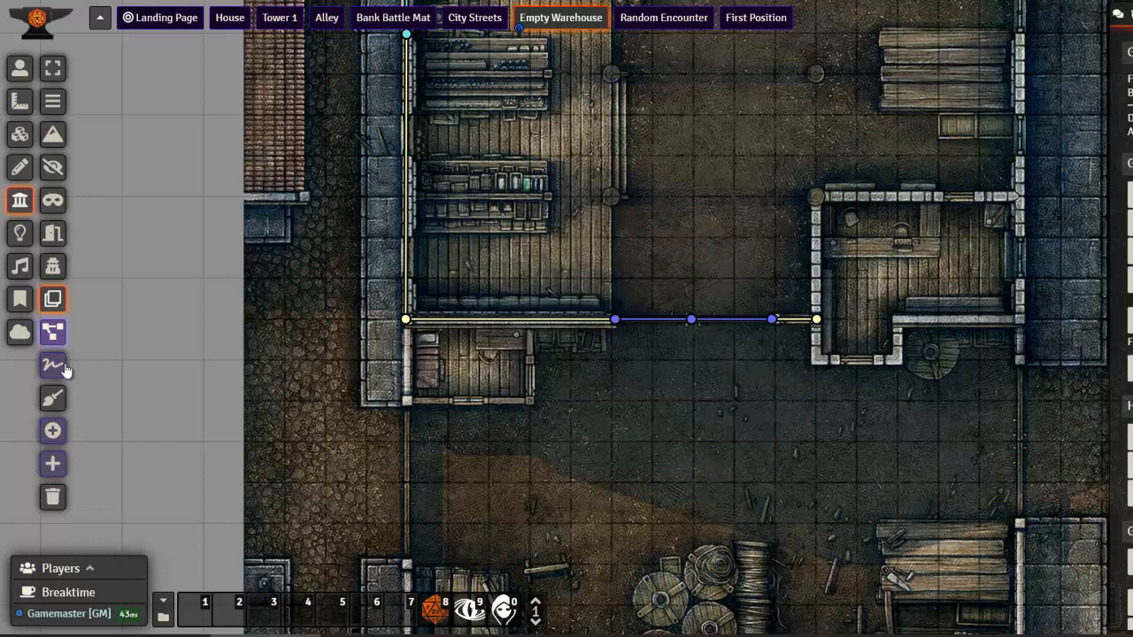
# - Draw a freehand terrain wall around the northern of the two shelf racks beside the west wall
pyautogui.moveTo(665, 168); pyautogui.dragTo(673, 379)
pyautogui.moveTo(630, 254); pyautogui.dragTo(692, 502)
pyautogui.moveTo(758, 219); pyautogui.dragTo(387, 378)
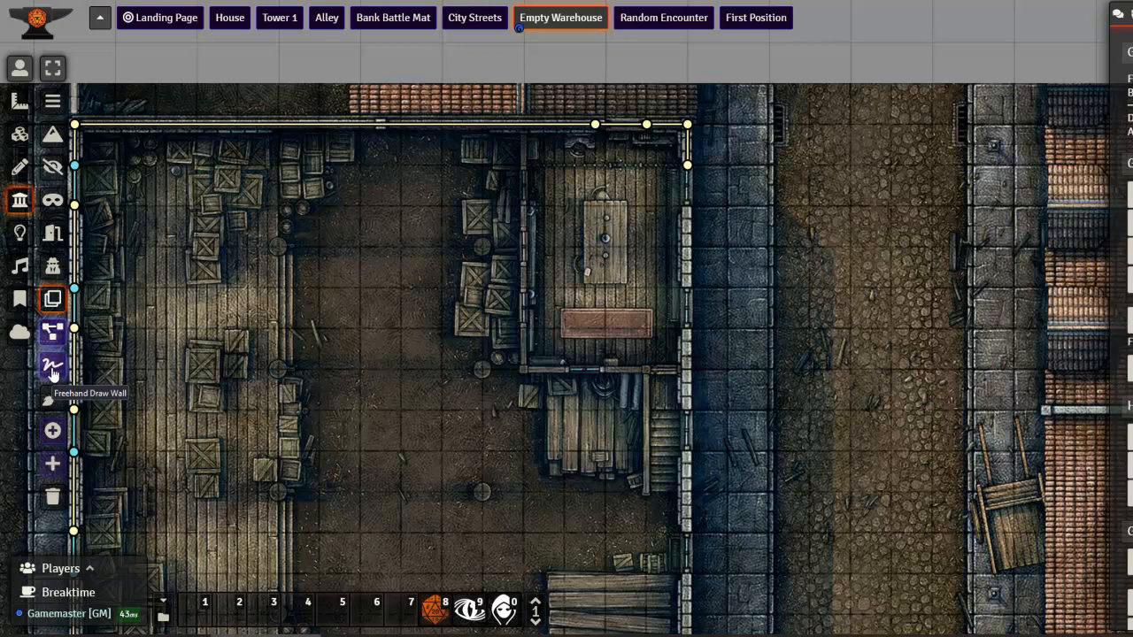
pyautogui.click(52, 101)
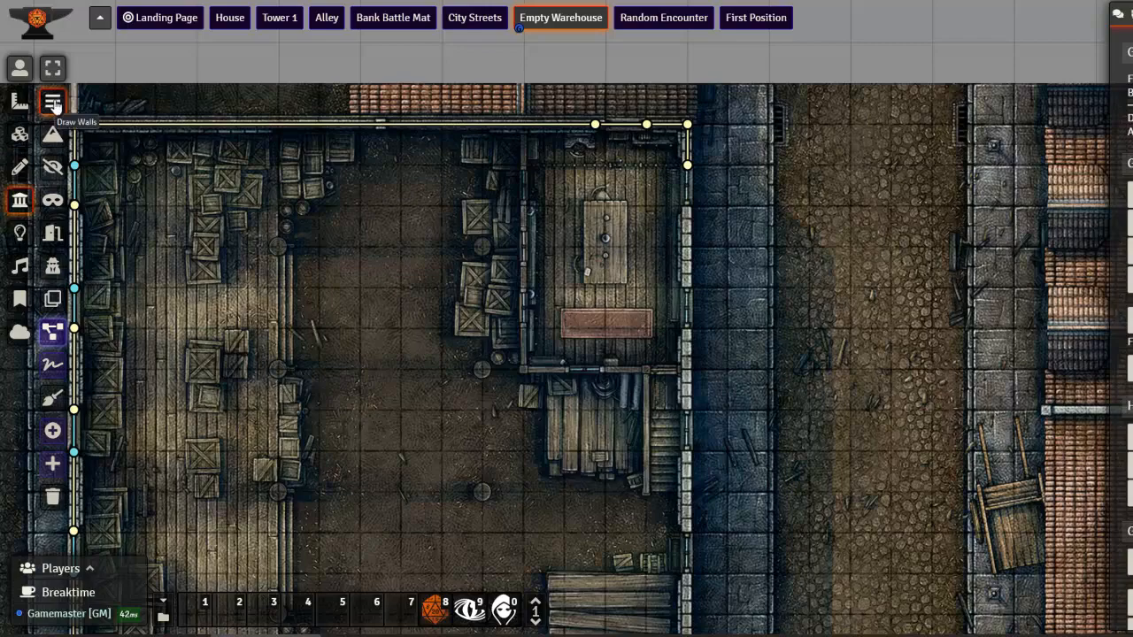
pyautogui.moveTo(270, 326); pyautogui.dragTo(465, 15)
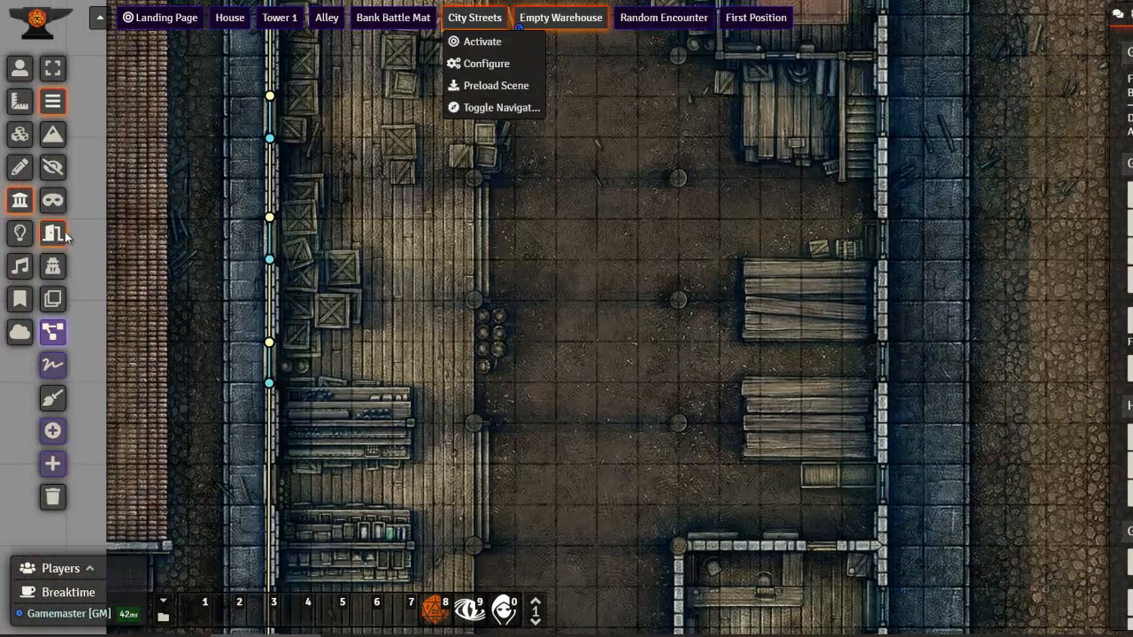
pyautogui.click(53, 134)
pyautogui.moveTo(426, 387); pyautogui.dragTo(423, 291)
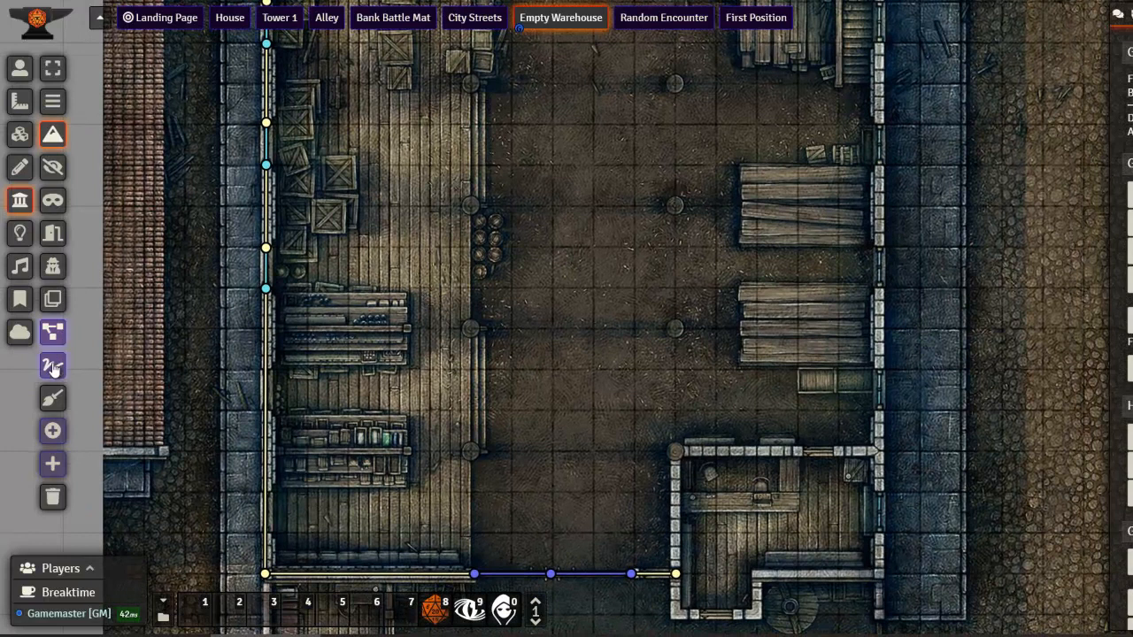
pyautogui.moveTo(287, 360)
pyautogui.mouseDown()
pyautogui.moveTo(336, 367)
pyautogui.moveTo(399, 325)
pyautogui.moveTo(396, 302)
pyautogui.mouseUp()
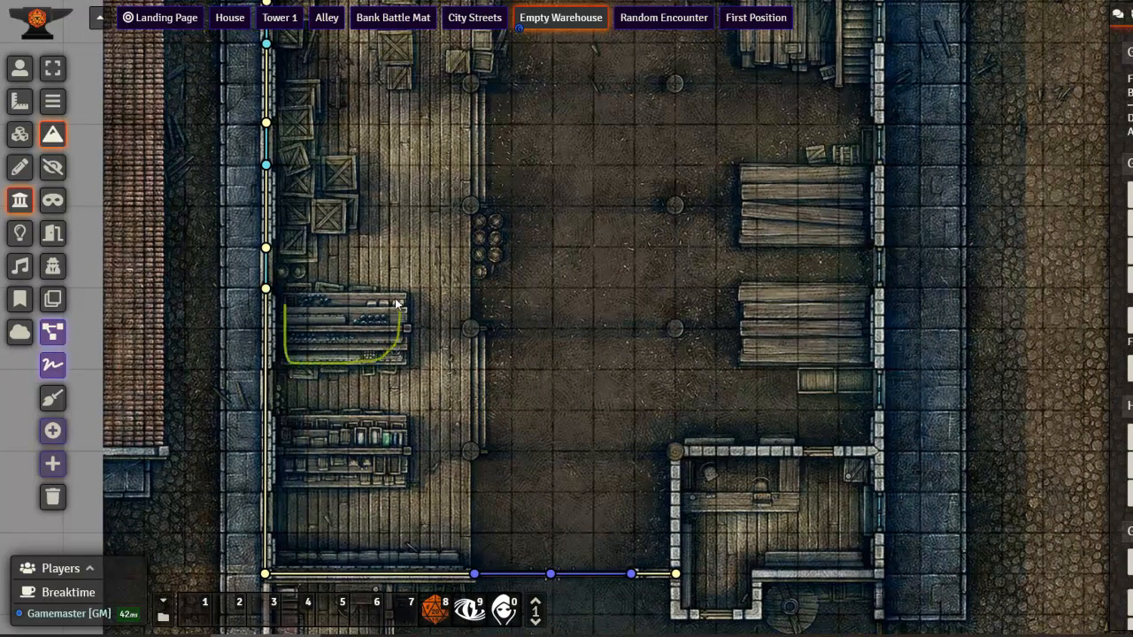
pyautogui.moveTo(322, 304); pyautogui.dragTo(288, 306)
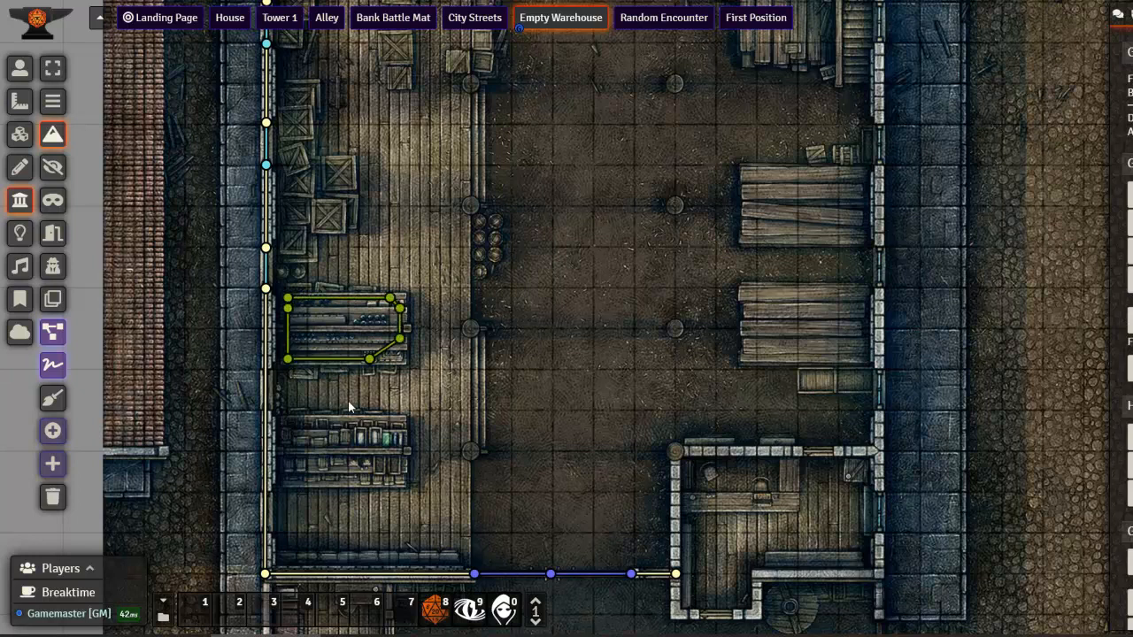
# - Outline the southern shelf rack with a freehand terrain wall, undoing the first outline and redrawing it
pyautogui.moveTo(359, 430)
pyautogui.mouseDown()
pyautogui.moveTo(400, 431)
pyautogui.moveTo(400, 471)
pyautogui.moveTo(327, 475)
pyautogui.moveTo(284, 431)
pyautogui.mouseUp()
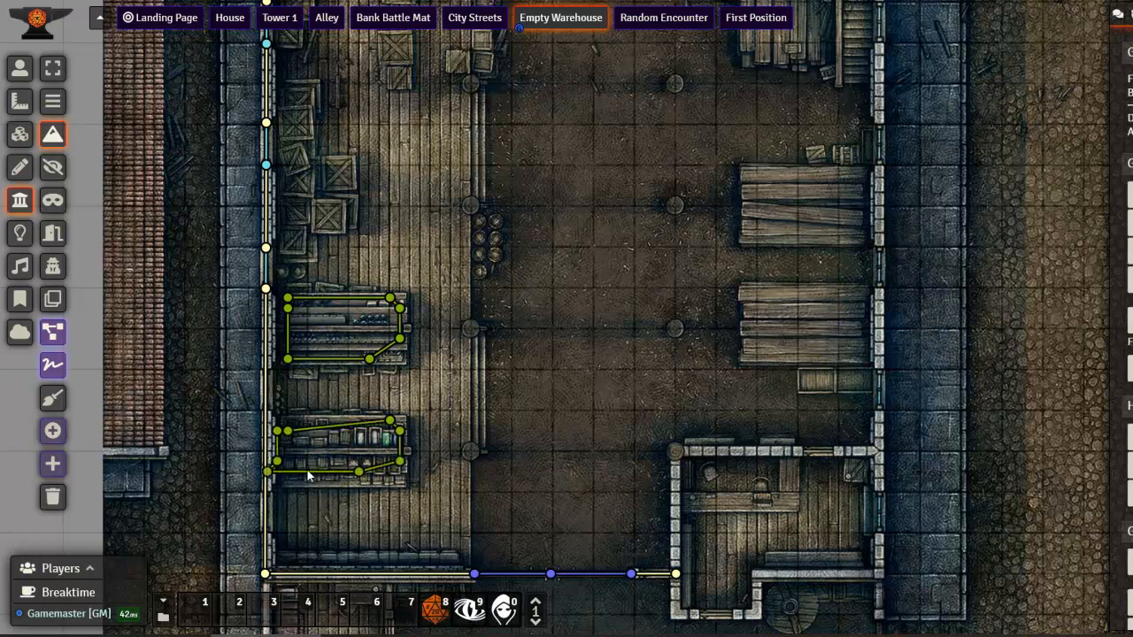
pyautogui.hotkey('ctrl', 'z')
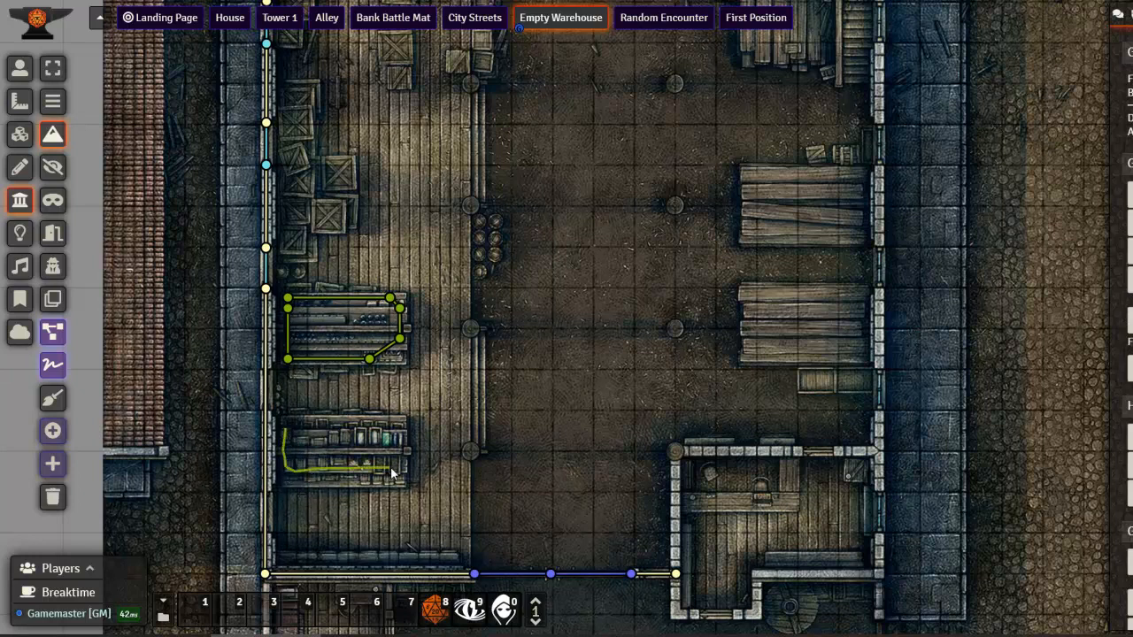
pyautogui.moveTo(398, 470)
pyautogui.mouseDown()
pyautogui.moveTo(405, 430)
pyautogui.moveTo(333, 428)
pyautogui.moveTo(287, 444)
pyautogui.moveTo(298, 470)
pyautogui.mouseUp()
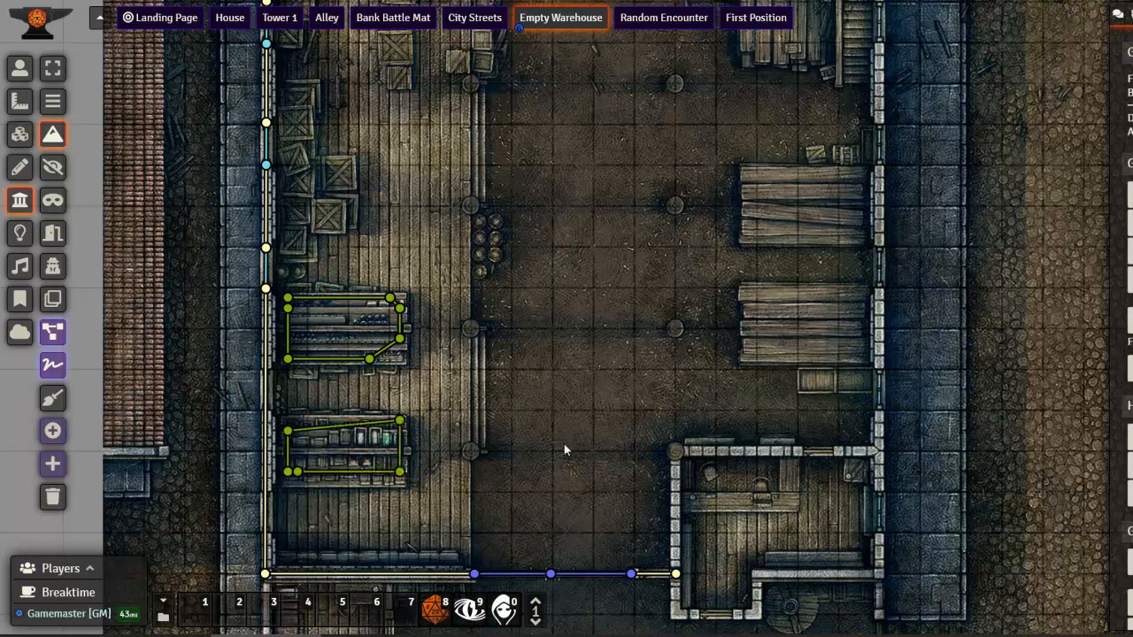
# - Draw a trial freehand terrain wall across the warehouse floor, and undo it along with both shelf outlines
pyautogui.moveTo(520, 323); pyautogui.dragTo(739, 500)
pyautogui.moveTo(813, 402)
pyautogui.mouseDown()
pyautogui.moveTo(703, 482)
pyautogui.moveTo(570, 424)
pyautogui.moveTo(604, 360)
pyautogui.moveTo(593, 320)
pyautogui.moveTo(662, 329)
pyautogui.moveTo(770, 256)
pyautogui.mouseUp()
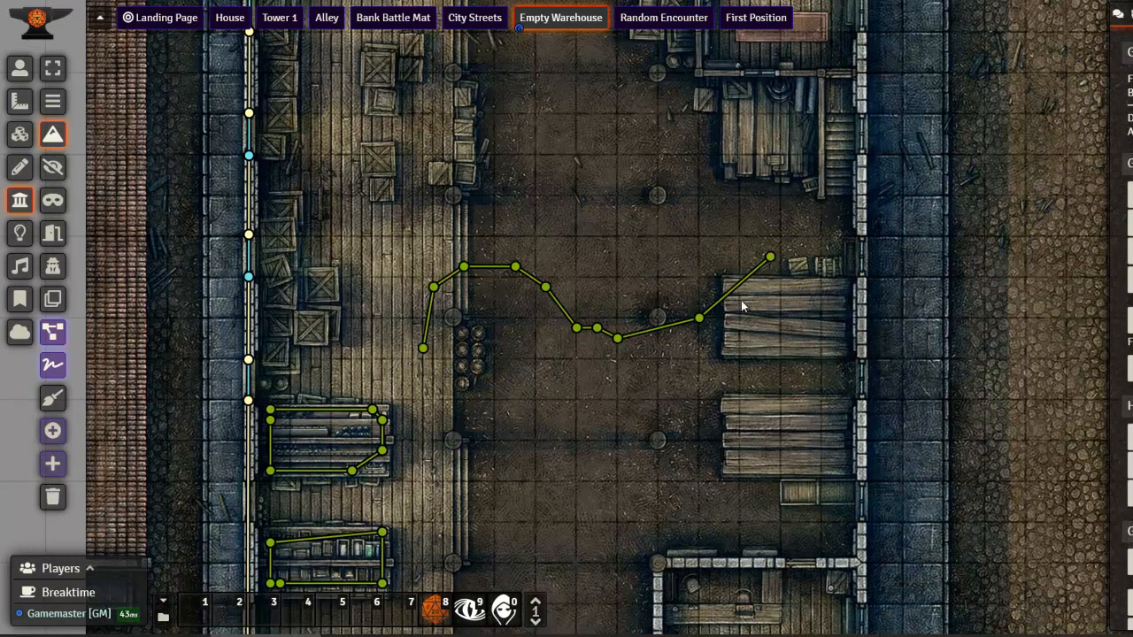
pyautogui.hotkey('ctrl', 'z')
pyautogui.moveTo(507, 441); pyautogui.dragTo(483, 289)
pyautogui.hotkey('ctrl', 'z')
pyautogui.hotkey('ctrl', 'z')
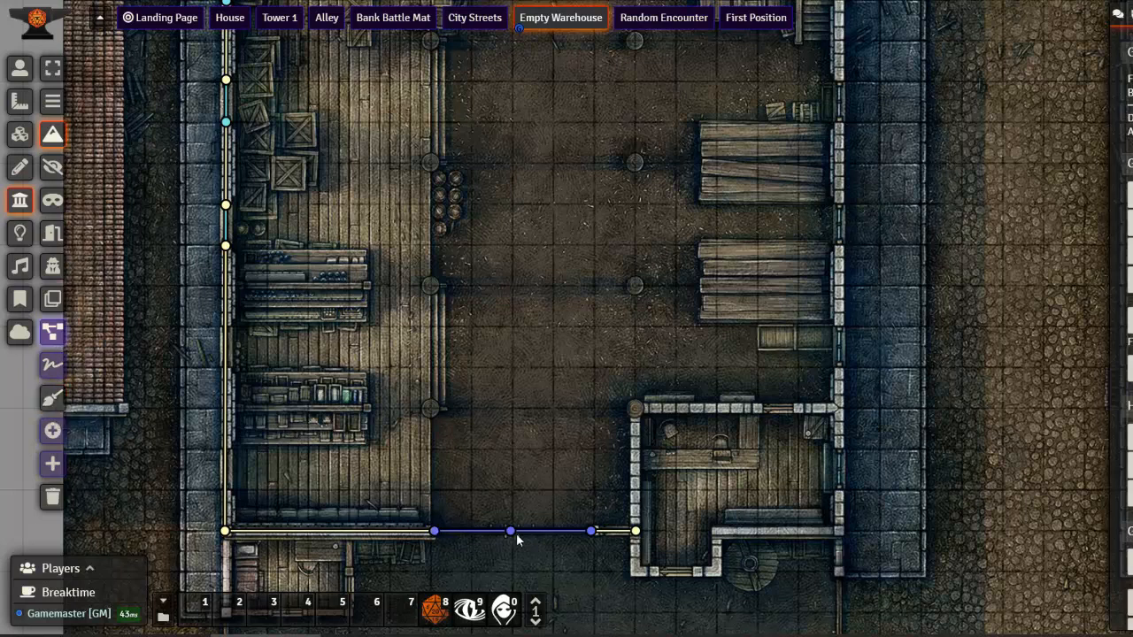
# - Nudge the shared midpoint of the two door segments, and draw trial walls on the open floor north of the doors
pyautogui.moveTo(511, 531)
pyautogui.mouseDown()
pyautogui.moveTo(519, 481)
pyautogui.moveTo(511, 531)
pyautogui.moveTo(504, 488)
pyautogui.moveTo(513, 529)
pyautogui.mouseUp()
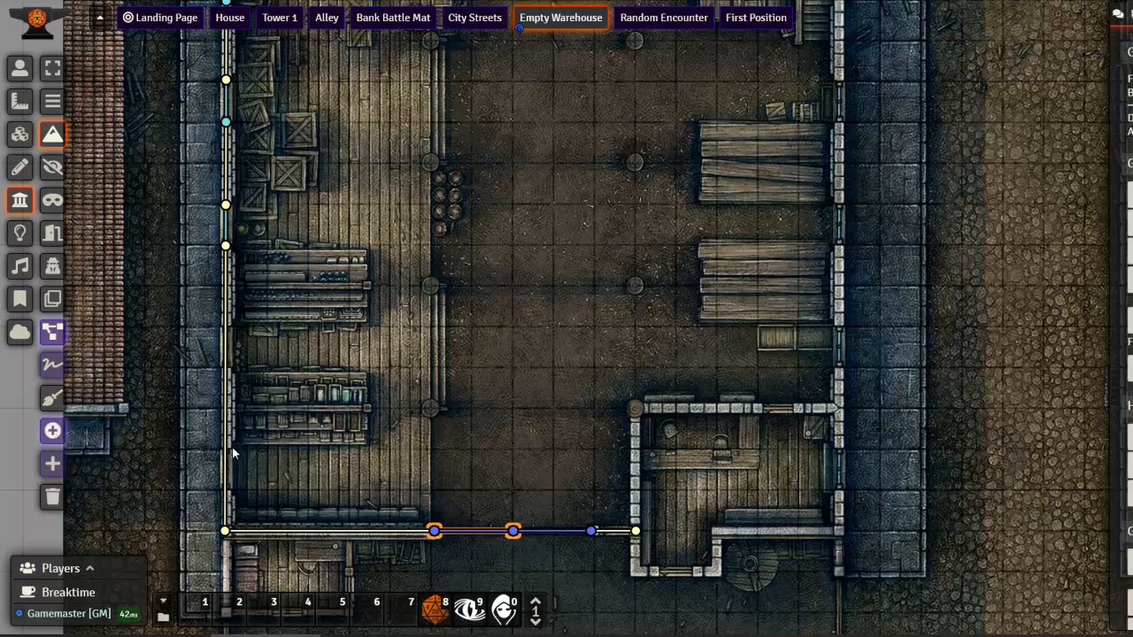
pyautogui.moveTo(452, 489); pyautogui.dragTo(522, 452)
pyautogui.press('Delete')
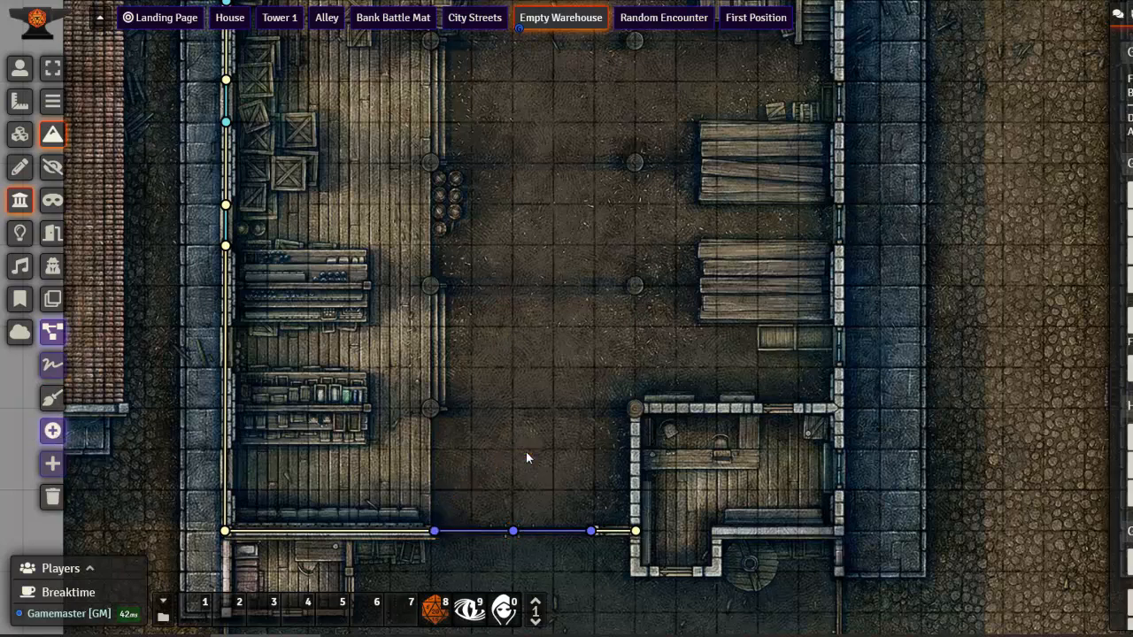
pyautogui.click(52, 101)
pyautogui.moveTo(523, 449); pyautogui.dragTo(645, 418)
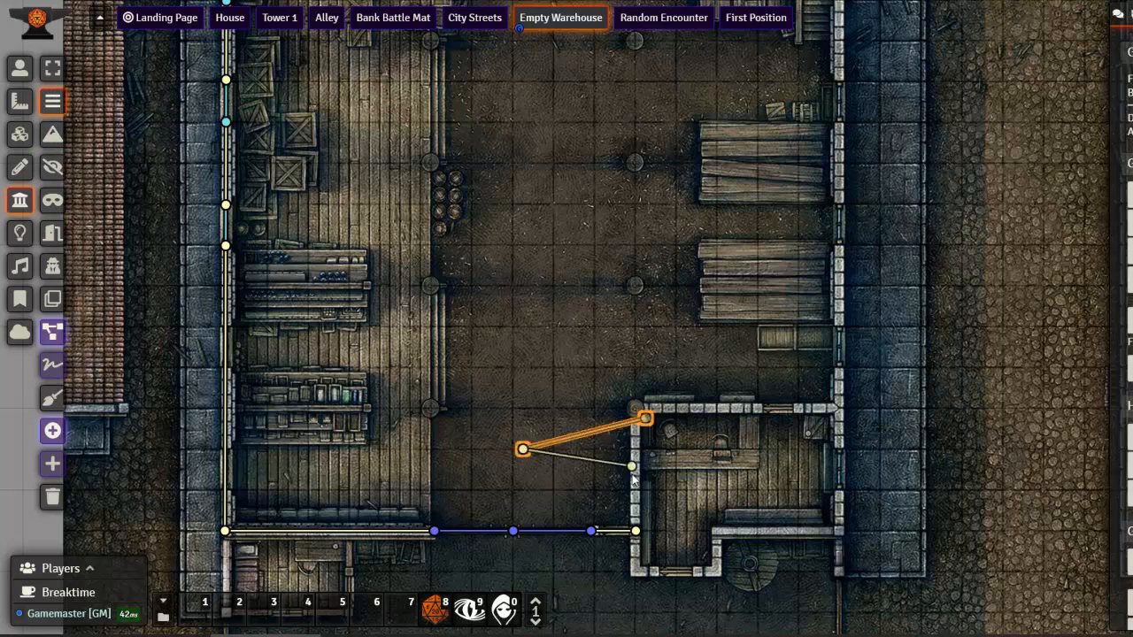
# - Draw walls along the southeast office's west side and along its north and south sides as far as their windows
pyautogui.moveTo(522, 450); pyautogui.dragTo(750, 409)
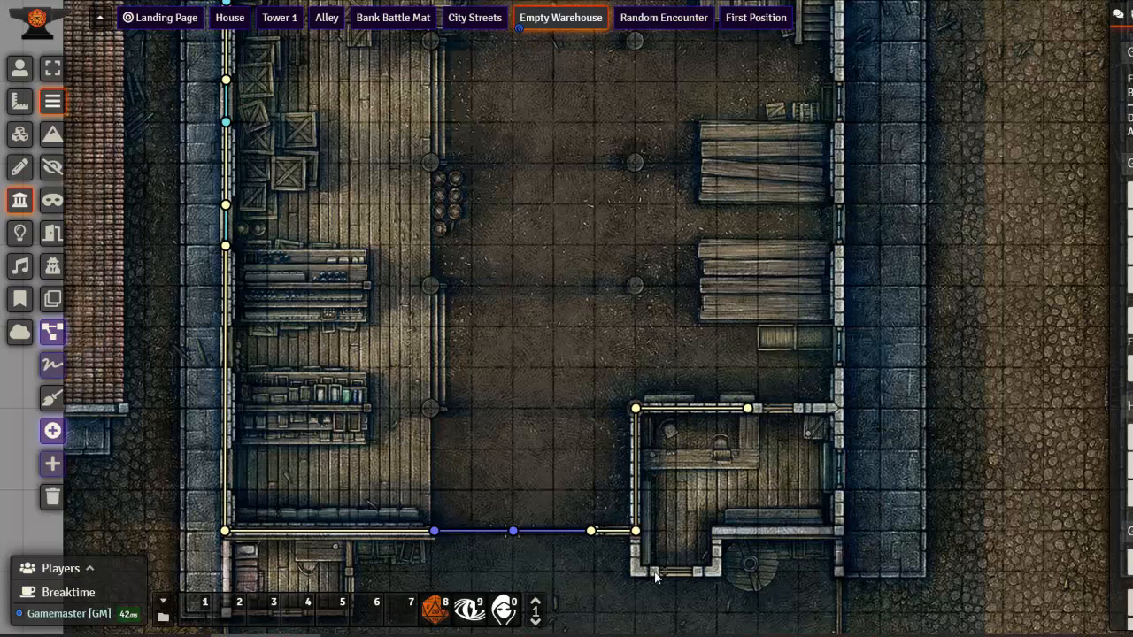
pyautogui.moveTo(626, 570); pyautogui.dragTo(635, 532)
pyautogui.scroll(2, 615, 535)
pyautogui.moveTo(614, 533); pyautogui.dragTo(566, 317)
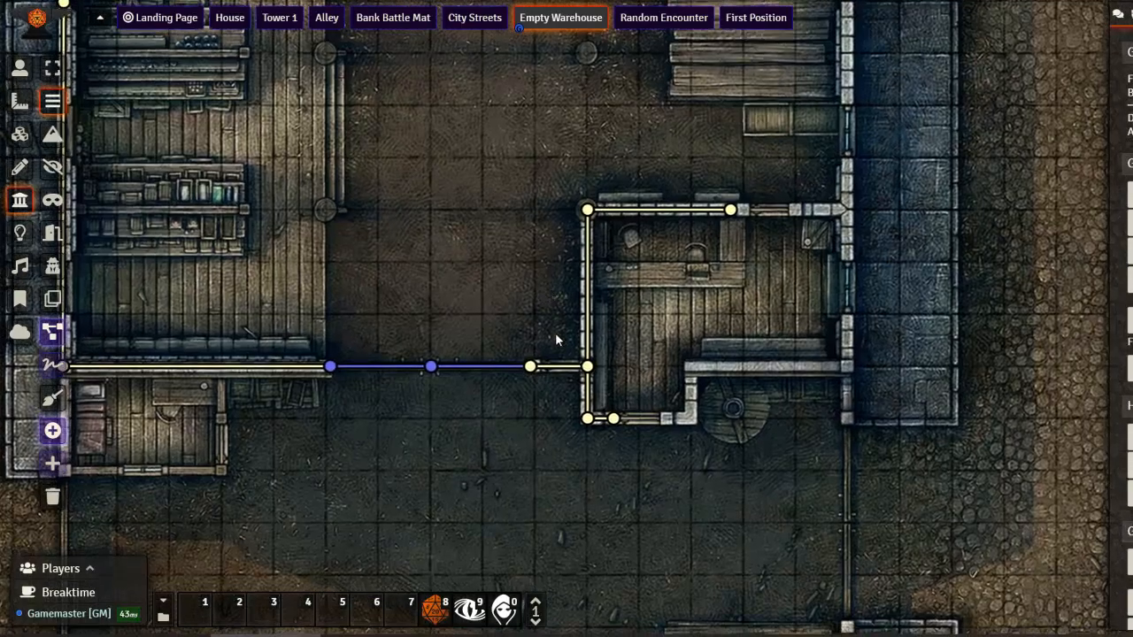
pyautogui.scroll(9, 590, 397)
pyautogui.click(551, 396)
pyautogui.moveTo(549, 396)
pyautogui.mouseDown()
pyautogui.moveTo(607, 375)
pyautogui.moveTo(564, 405)
pyautogui.moveTo(549, 396)
pyautogui.mouseUp()
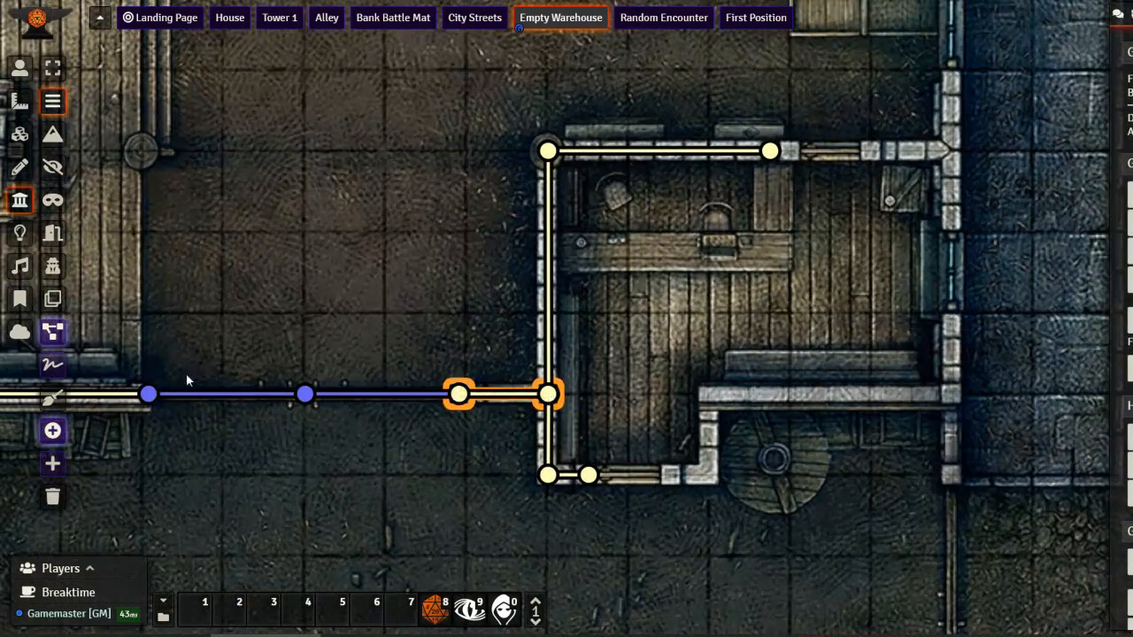
# - Place the red-robed character's token from the actor folders onto the warehouse floor north of the double door
pyautogui.moveTo(237, 275); pyautogui.dragTo(328, 341)
pyautogui.scroll(-7, 370, 352)
pyautogui.scroll(-4, 372, 352)
pyautogui.moveTo(449, 285); pyautogui.dragTo(523, 301)
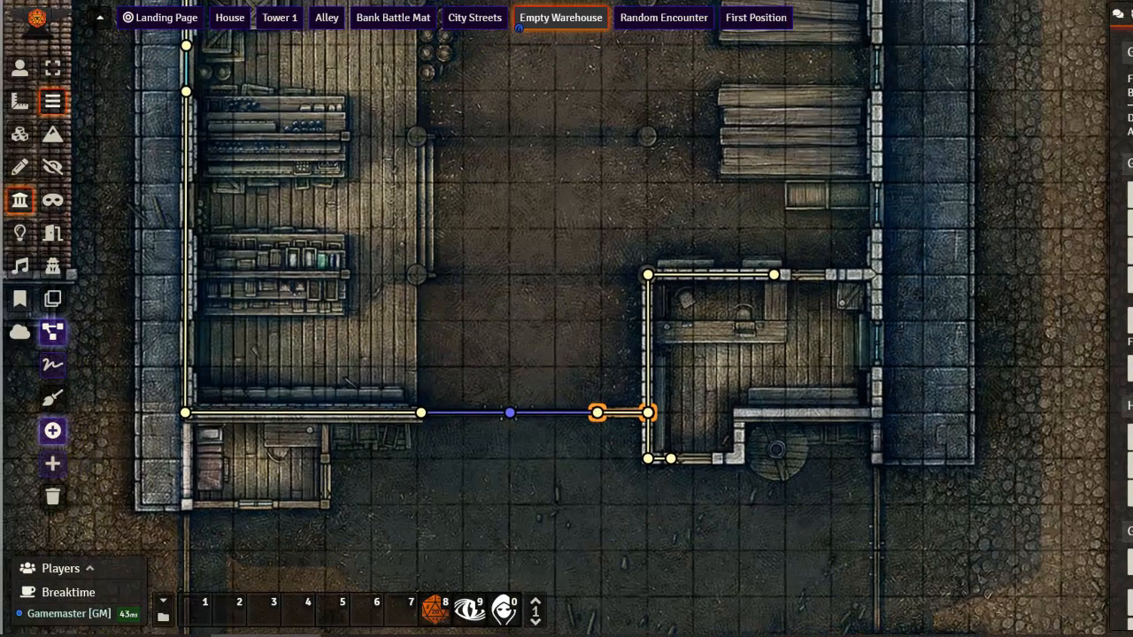
pyautogui.click(1132, 14)
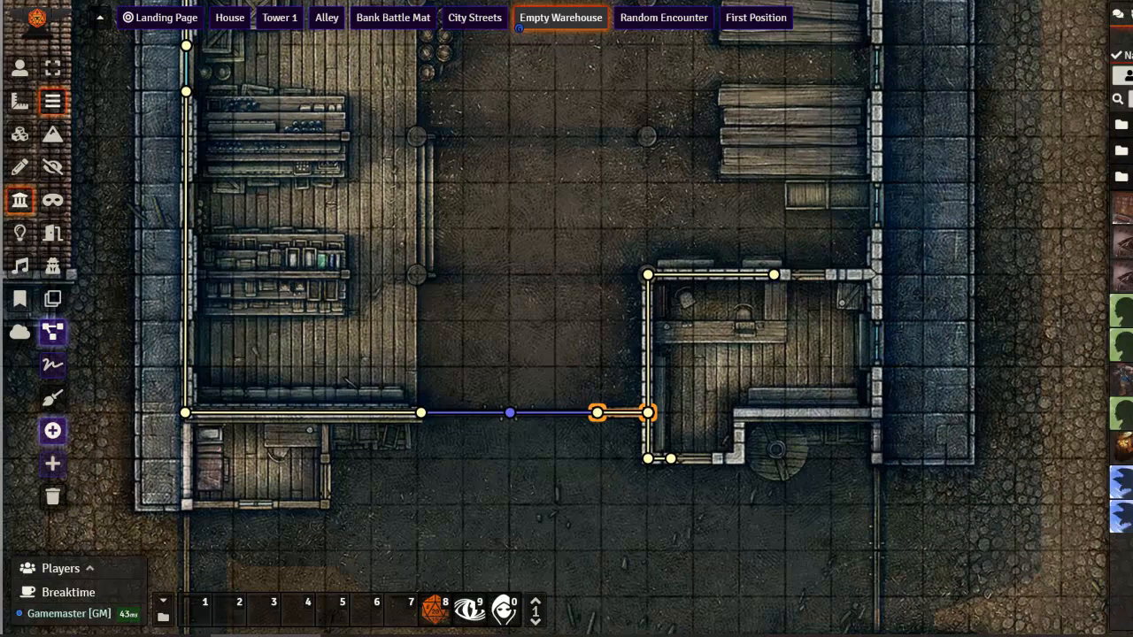
pyautogui.click(1128, 150)
pyautogui.click(1125, 233)
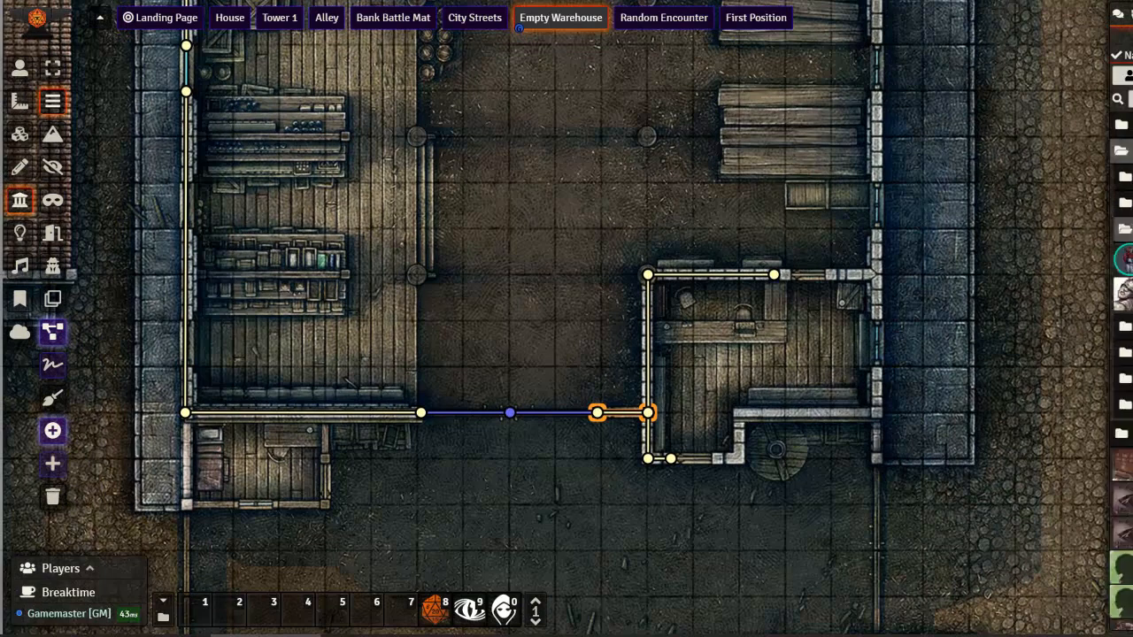
pyautogui.moveTo(384, 288); pyautogui.dragTo(507, 292)
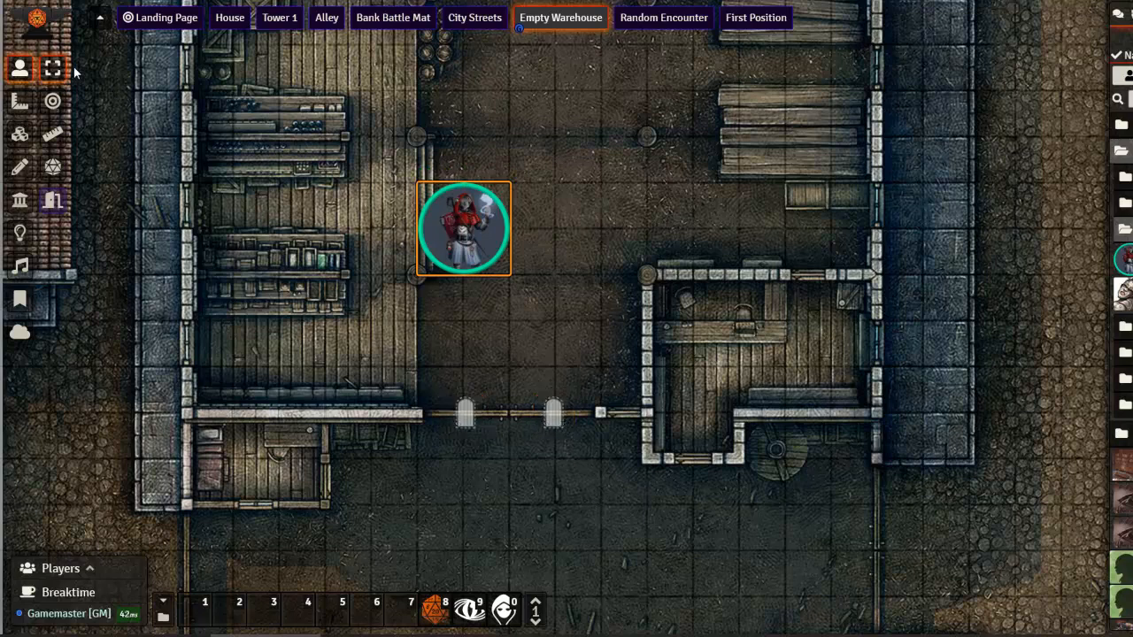
# - Enable Token Vision in the Empty Warehouse scene's lighting configuration and save the changes
pyautogui.scroll(-5, 478, 265)
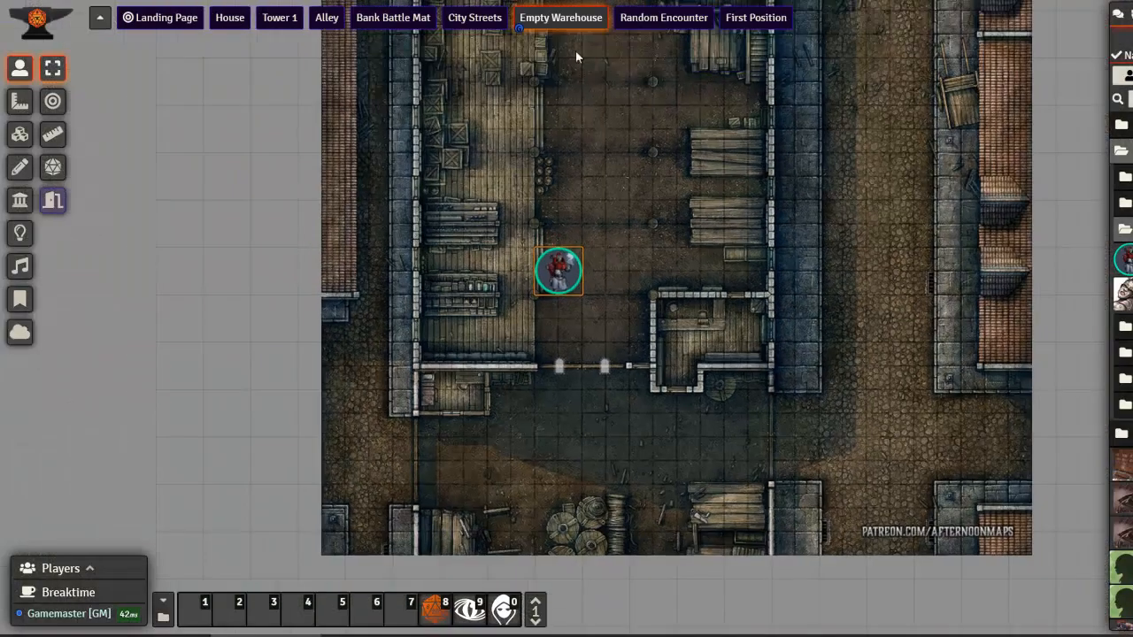
pyautogui.rightClick(571, 20)
pyautogui.click(558, 62)
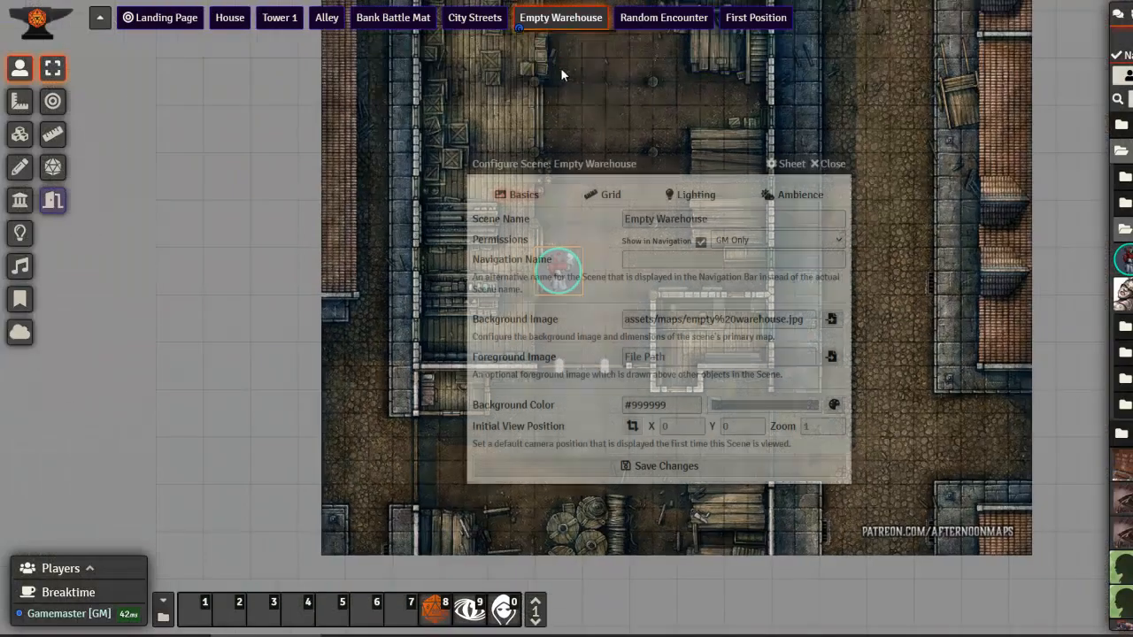
pyautogui.click(696, 194)
pyautogui.click(835, 162)
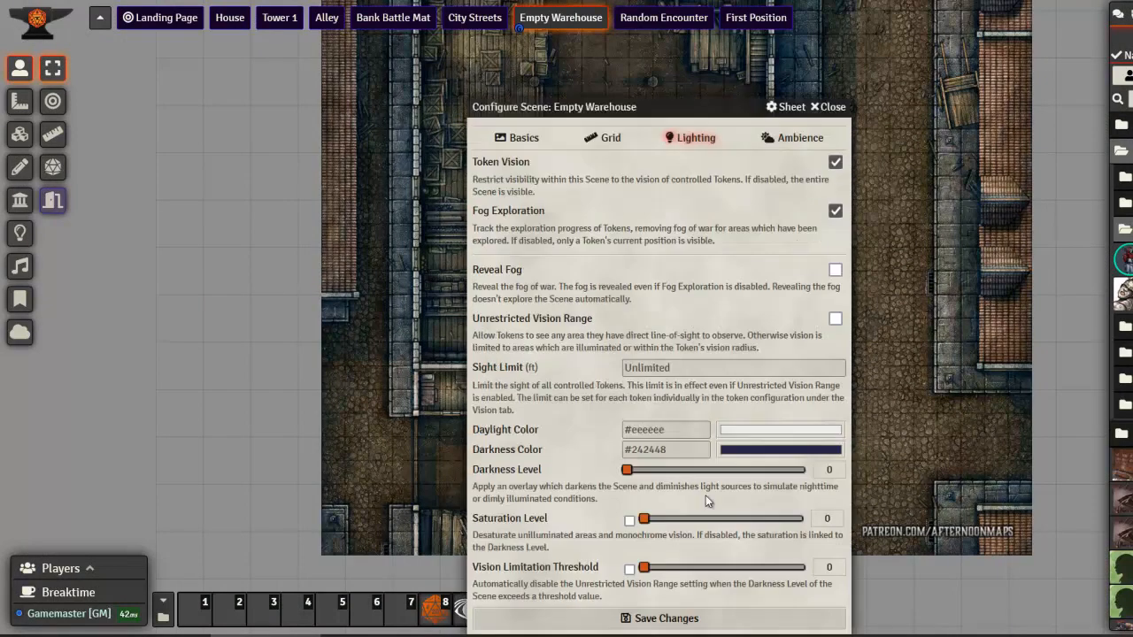
pyautogui.click(662, 619)
# - Check the token's line of sight through the walls and windows from inside the warehouse and from outside the south doors
pyautogui.click(566, 273)
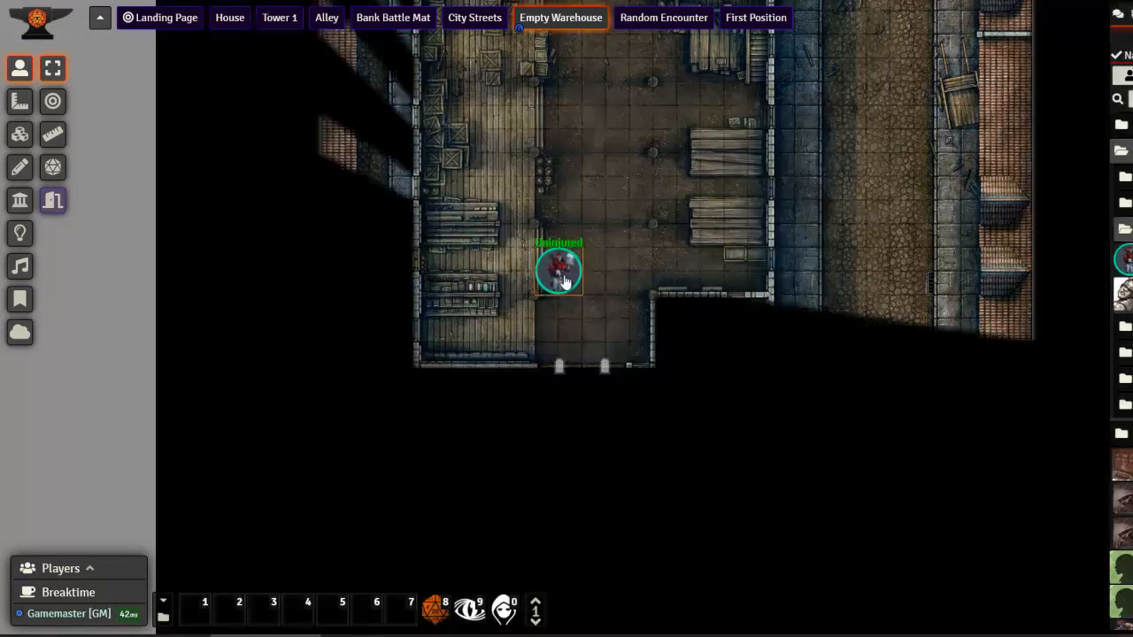
pyautogui.moveTo(674, 201); pyautogui.dragTo(715, 375)
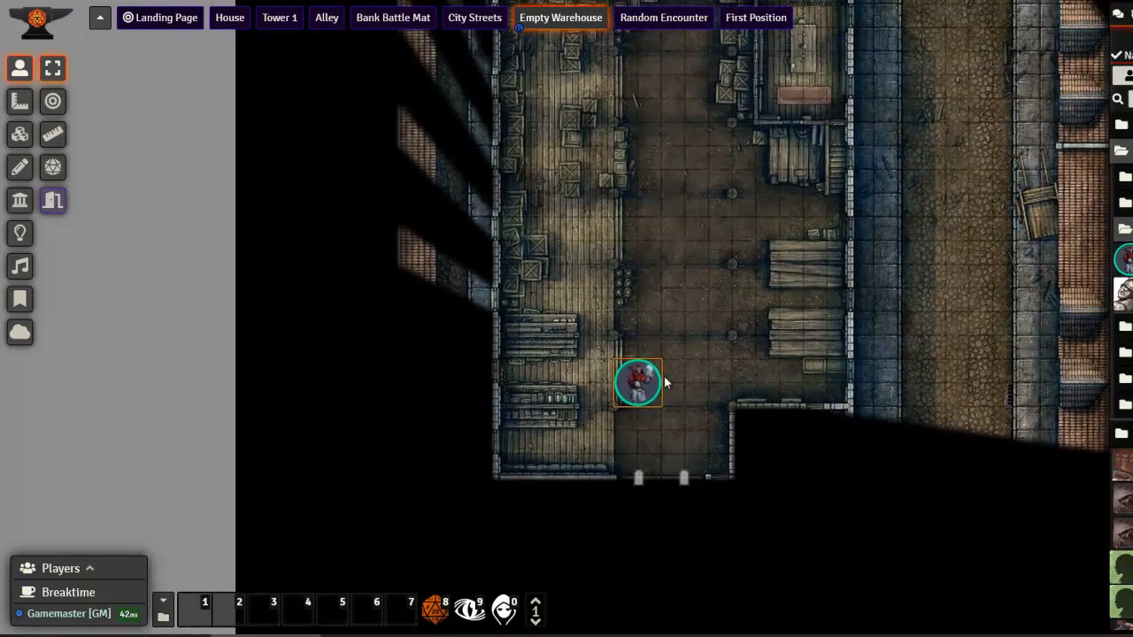
pyautogui.moveTo(623, 387); pyautogui.dragTo(634, 459)
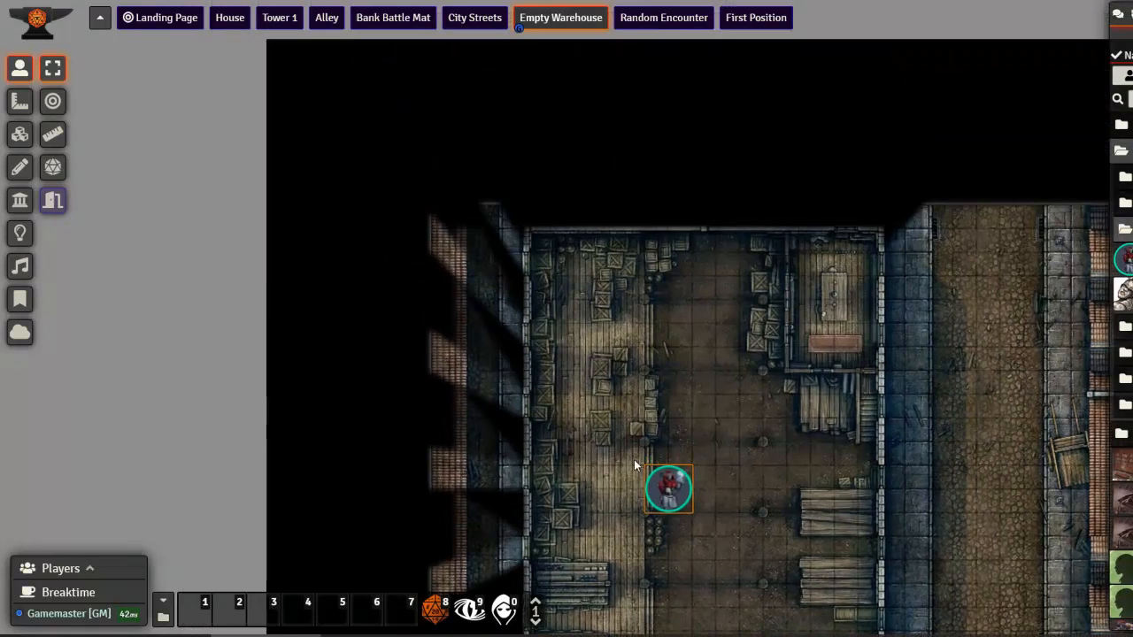
pyautogui.moveTo(653, 499); pyautogui.dragTo(748, 298)
pyautogui.moveTo(726, 452); pyautogui.dragTo(708, 387)
pyautogui.moveTo(751, 241); pyautogui.dragTo(660, 619)
pyautogui.moveTo(746, 440); pyautogui.dragTo(715, 123)
pyautogui.moveTo(632, 342); pyautogui.dragTo(663, 441)
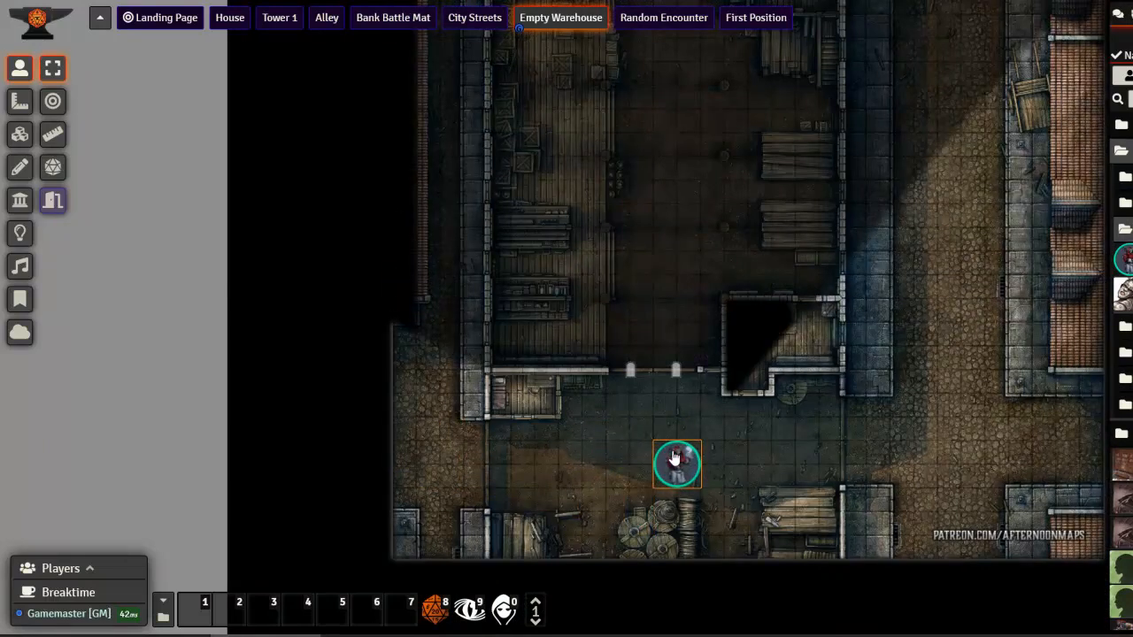
# - Return to editing the walls around the warehouse's south side
pyautogui.scroll(5, 654, 406)
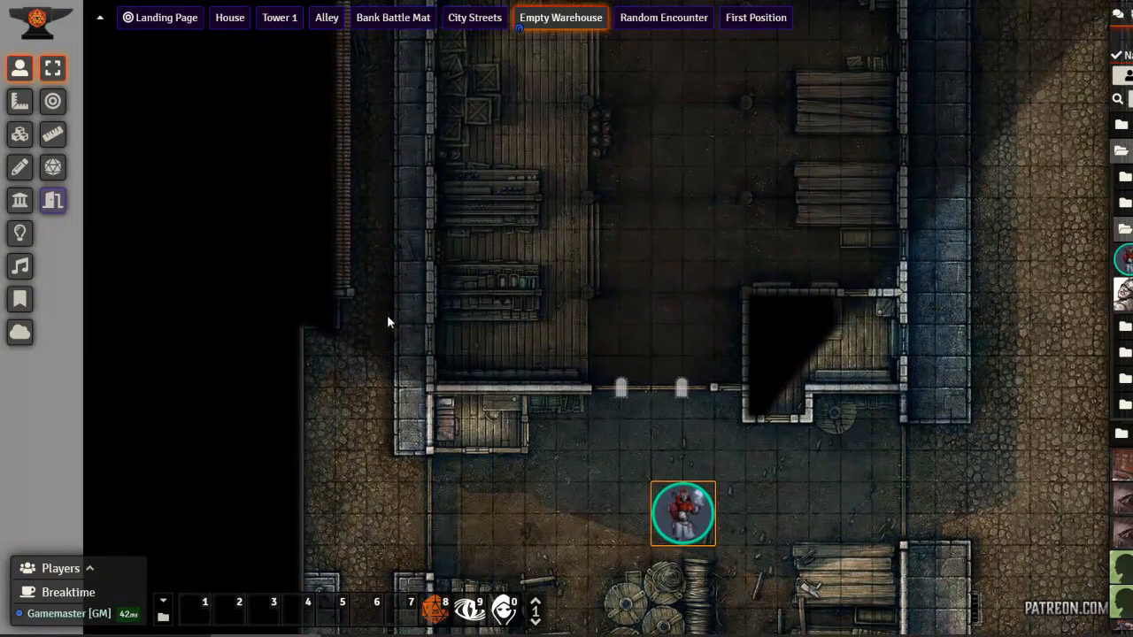
pyautogui.click(20, 200)
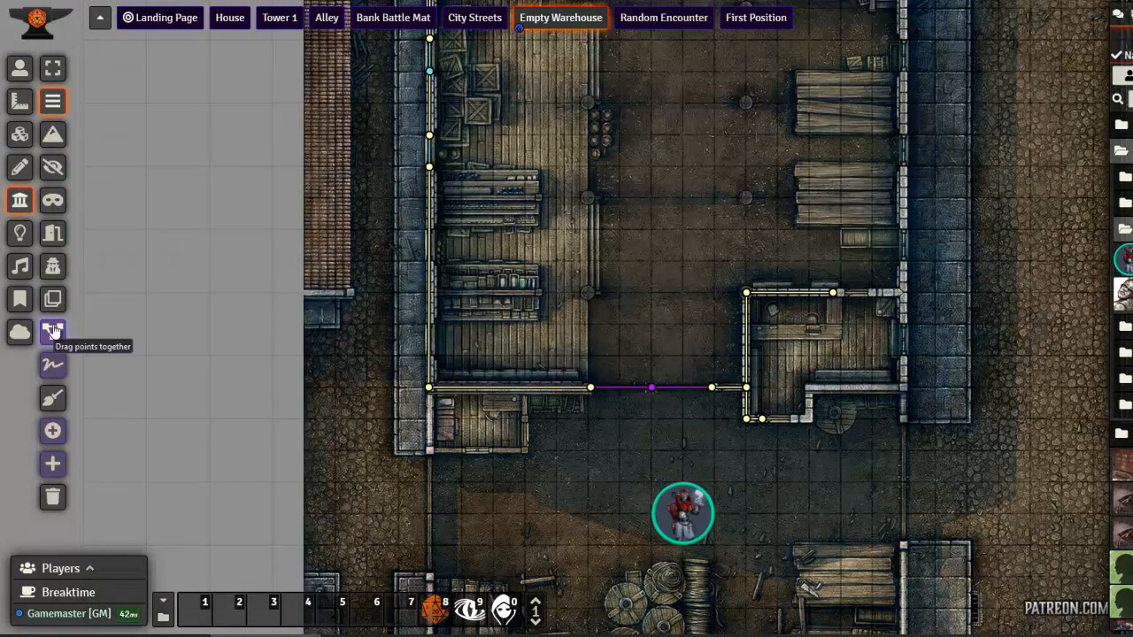